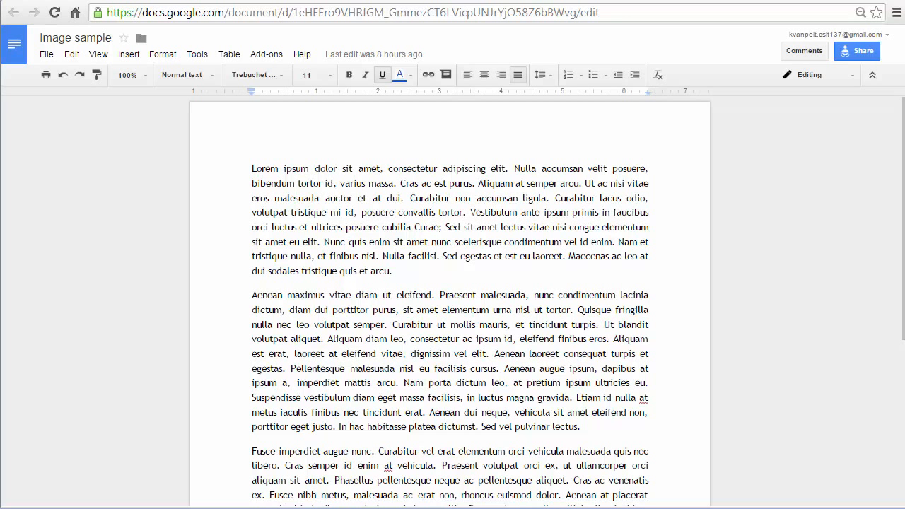
Upload the picture "Google docs book image.jpg" from the computer and insert it at the start of the second paragraph.
{"action": "left_click", "coordinate": [253, 293]}
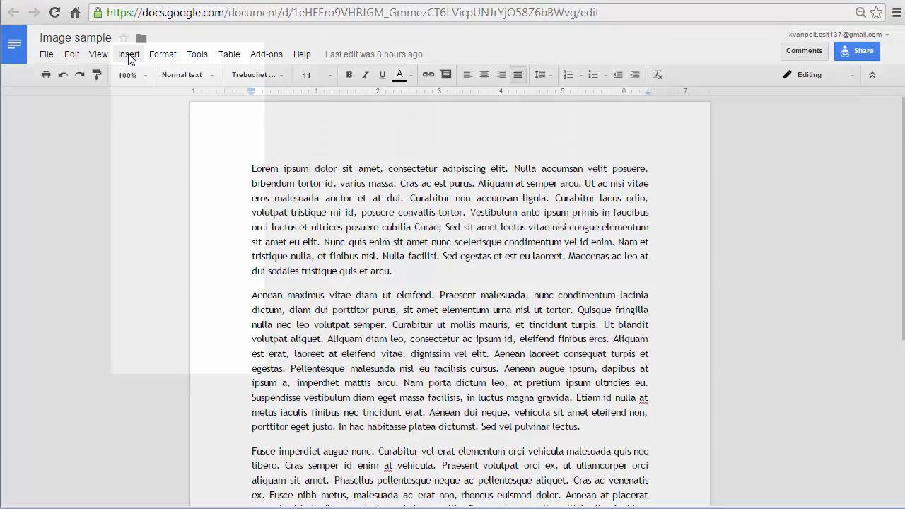
{"action": "left_click", "coordinate": [129, 54]}
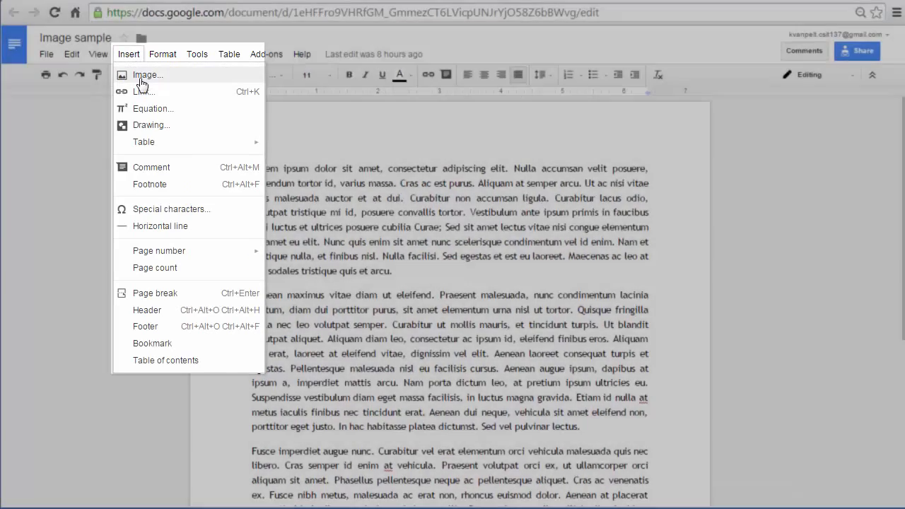
{"action": "left_click", "coordinate": [141, 78]}
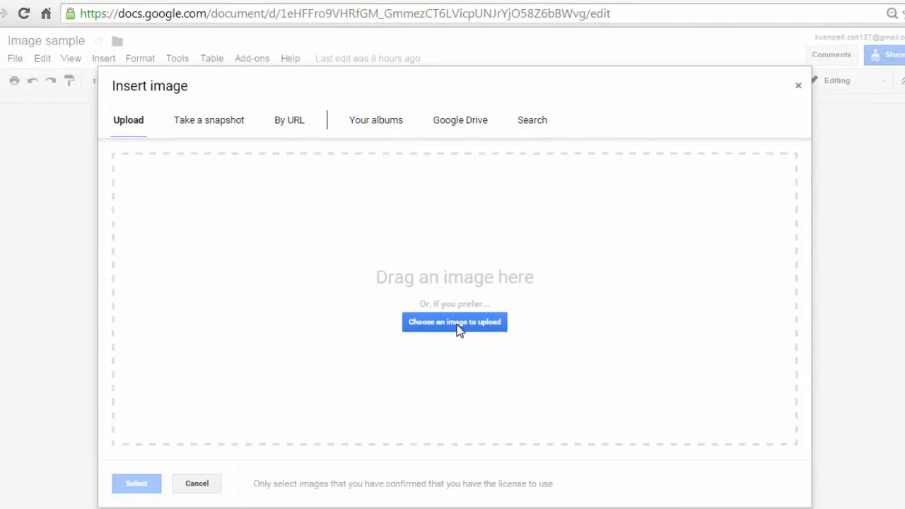
{"action": "left_click", "coordinate": [458, 389]}
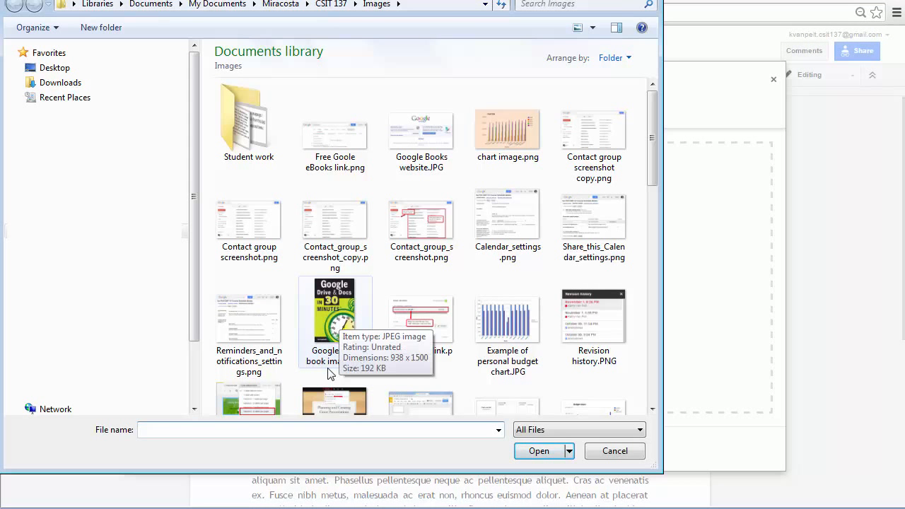
{"action": "left_click", "coordinate": [325, 323]}
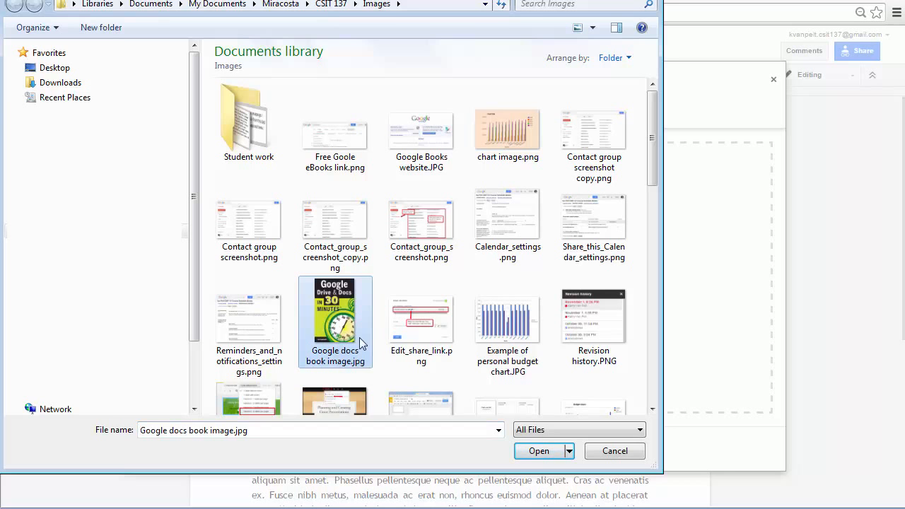
{"action": "left_click", "coordinate": [539, 452]}
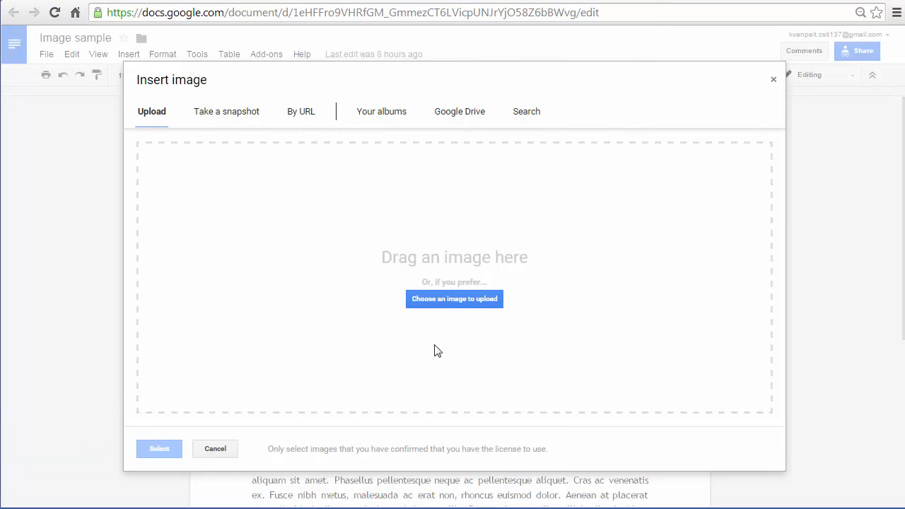
Scale the inserted book cover image down proportionally to about 1.5 inches wide.
{"action": "scroll", "coordinate": [423, 322], "scroll_direction": "up", "scroll_amount": 4}
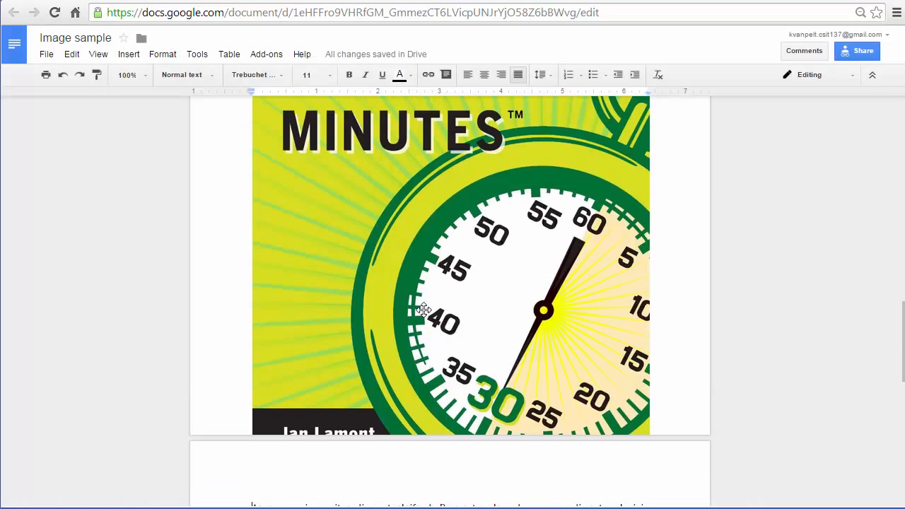
{"action": "scroll", "coordinate": [422, 309], "scroll_direction": "up", "scroll_amount": 1}
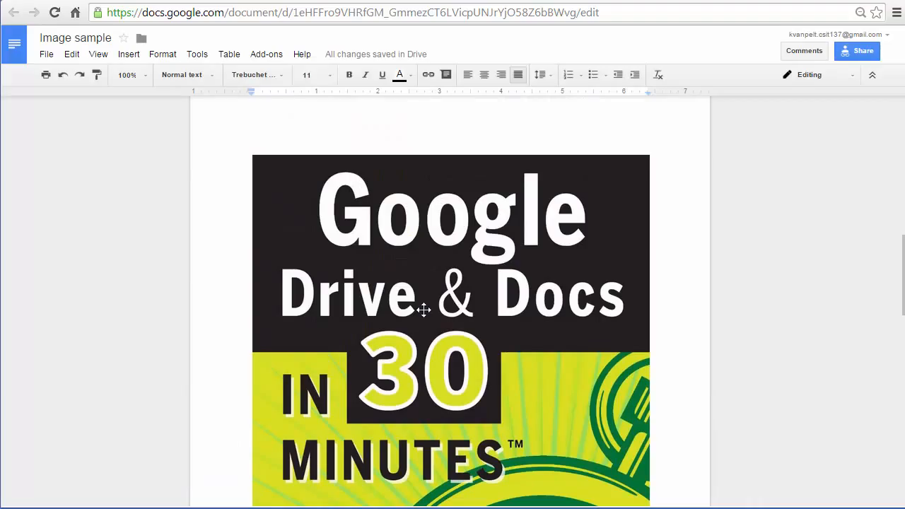
{"action": "left_click", "coordinate": [311, 197]}
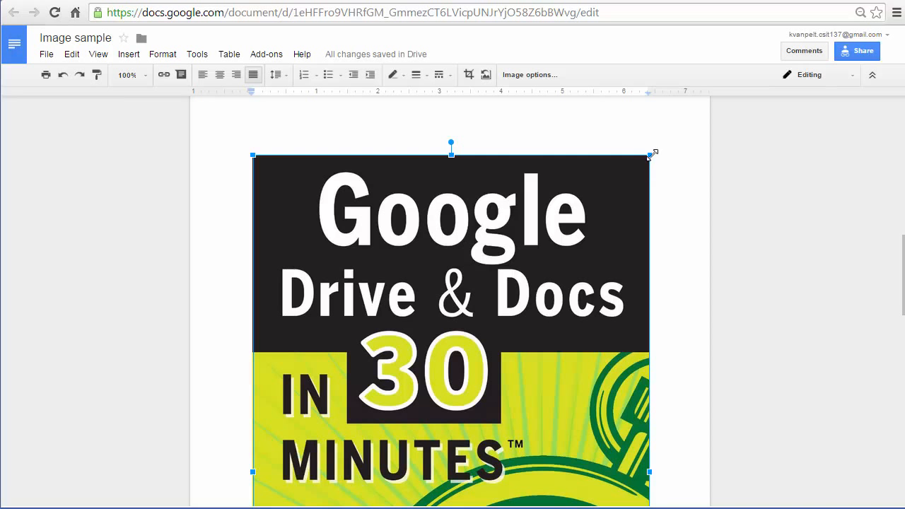
{"action": "left_click_drag", "start_coordinate": [649, 154], "coordinate": [437, 375]}
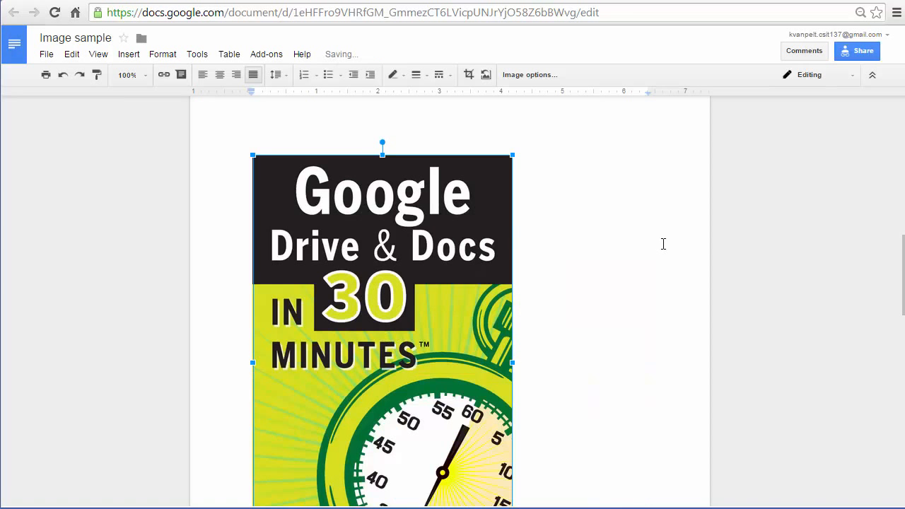
{"action": "scroll", "coordinate": [662, 244], "scroll_direction": "down", "scroll_amount": 5}
{"action": "scroll", "coordinate": [662, 245], "scroll_direction": "up", "scroll_amount": 5}
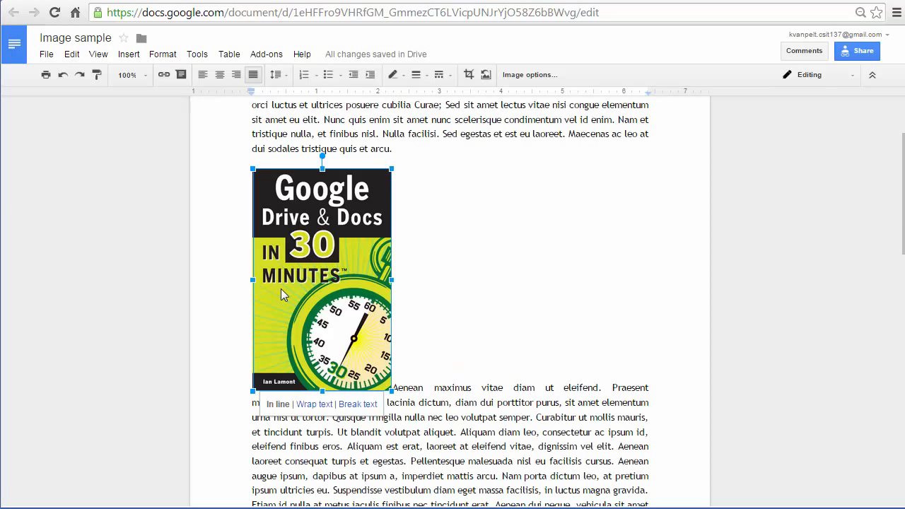
{"action": "left_click_drag", "start_coordinate": [253, 390], "coordinate": [305, 312]}
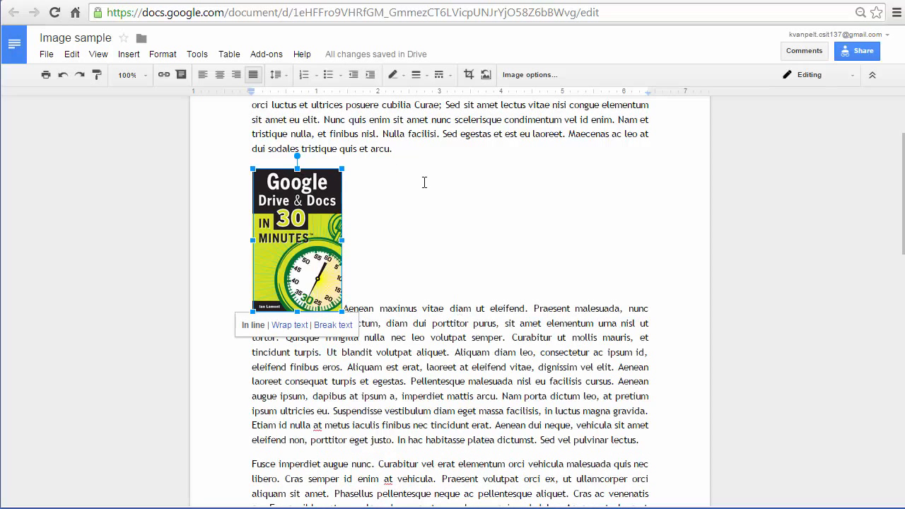
{"action": "left_click", "coordinate": [365, 304]}
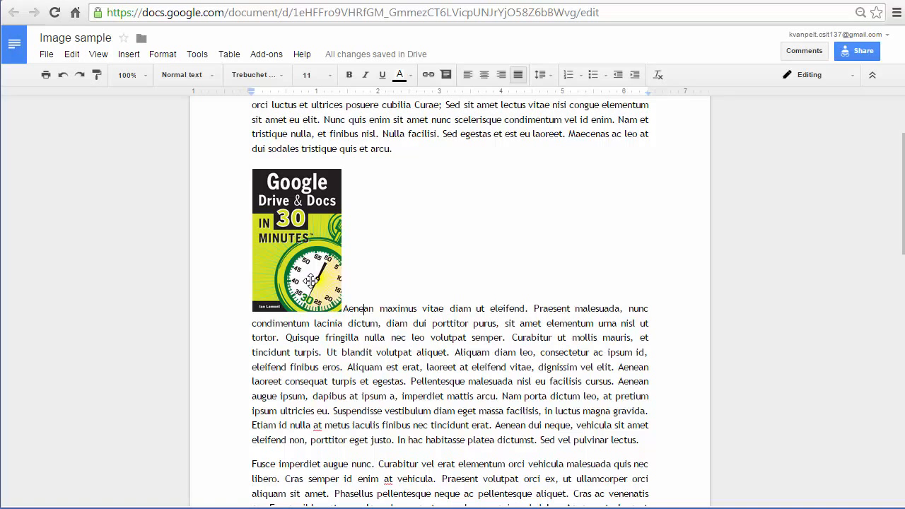
Set the book cover image to Wrap text and move it to the right page margin within the second paragraph.
{"action": "left_click", "coordinate": [313, 291]}
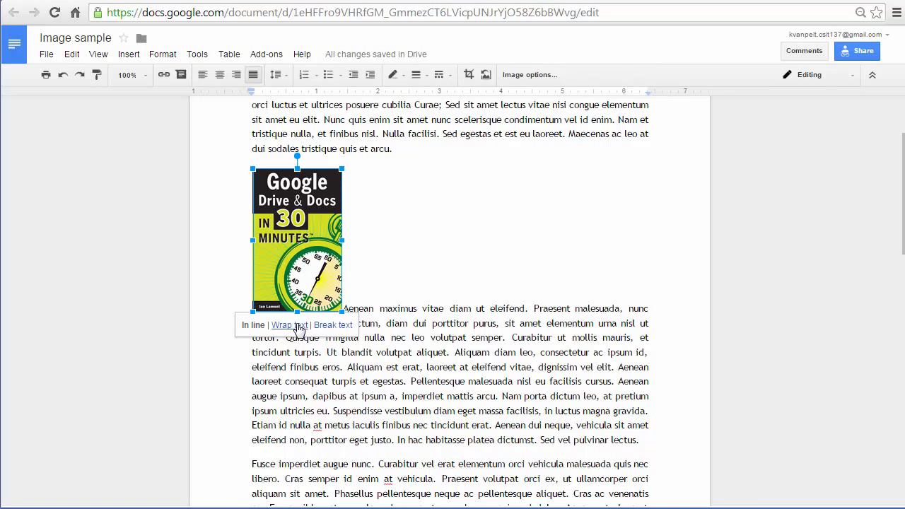
{"action": "left_click", "coordinate": [291, 324]}
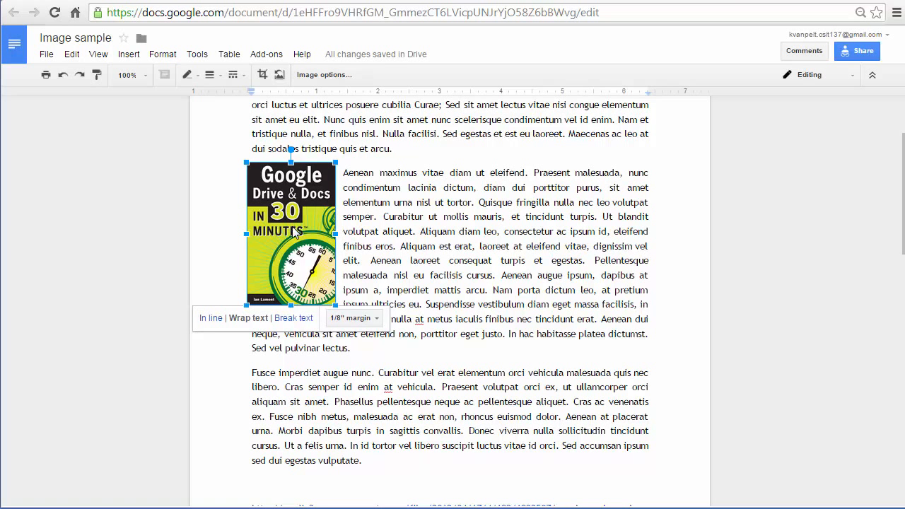
{"action": "left_click_drag", "start_coordinate": [293, 232], "coordinate": [607, 258]}
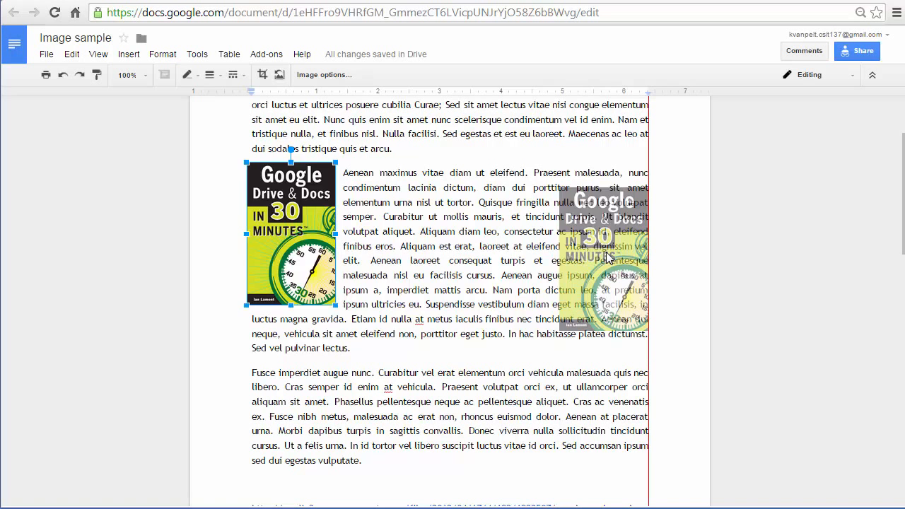
{"action": "left_click_drag", "start_coordinate": [606, 258], "coordinate": [606, 258]}
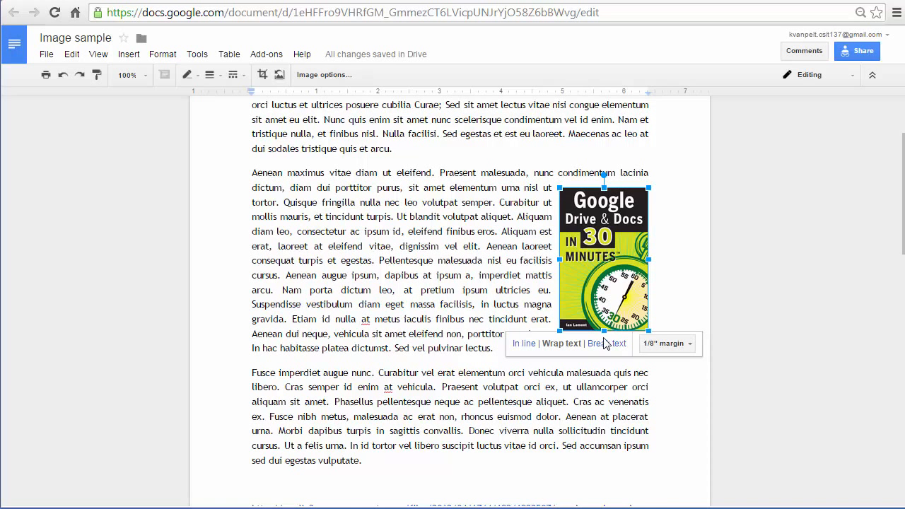
Set the image to Break text and move it to the middle of the page above the second paragraph.
{"action": "left_click", "coordinate": [606, 344]}
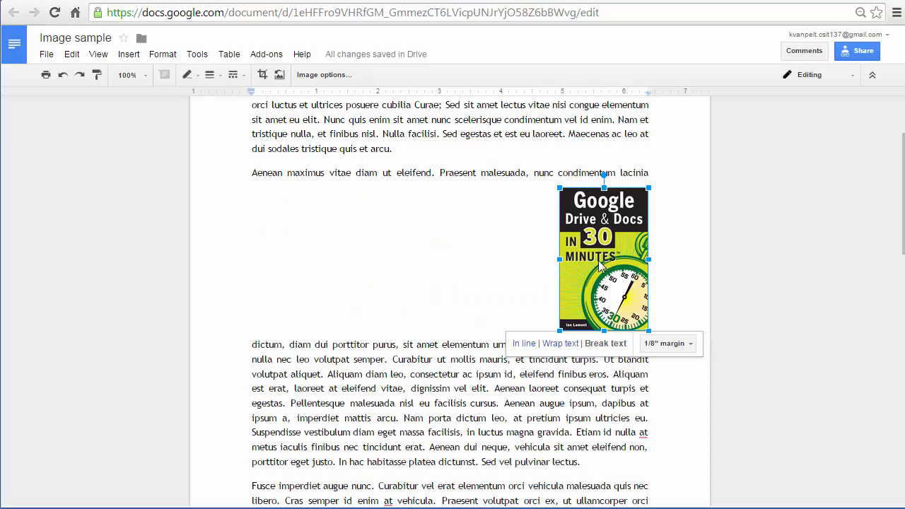
{"action": "left_click_drag", "start_coordinate": [597, 263], "coordinate": [459, 254]}
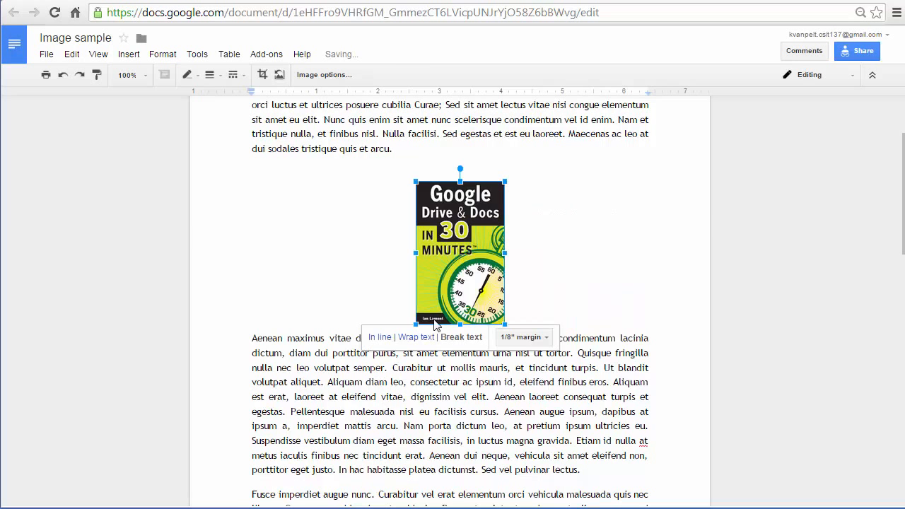
Enlarge the centred image proportionally to about 1.9 inches wide and set it to Wrap text.
{"action": "left_click_drag", "start_coordinate": [414, 323], "coordinate": [393, 366]}
{"action": "left_click", "coordinate": [403, 379]}
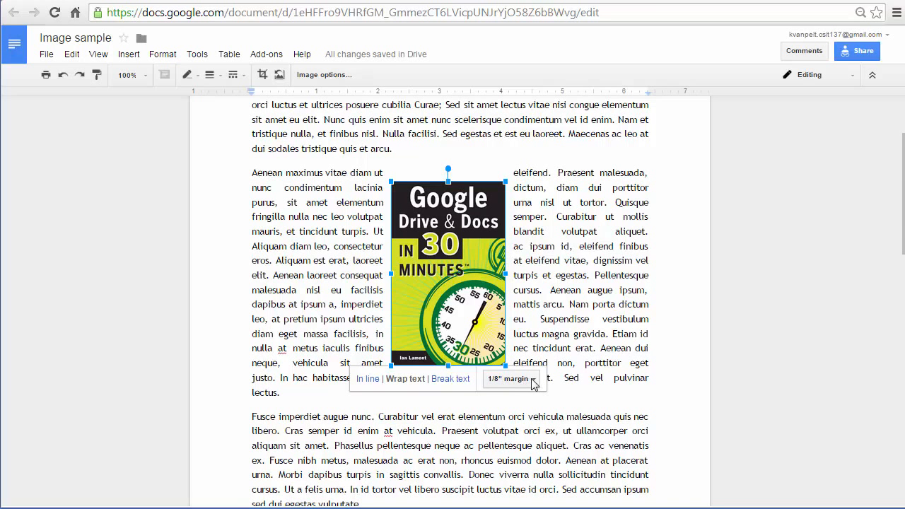
Try a 1" margin around the wrapped image, and settle on a 1/4" margin.
{"action": "left_click", "coordinate": [533, 380]}
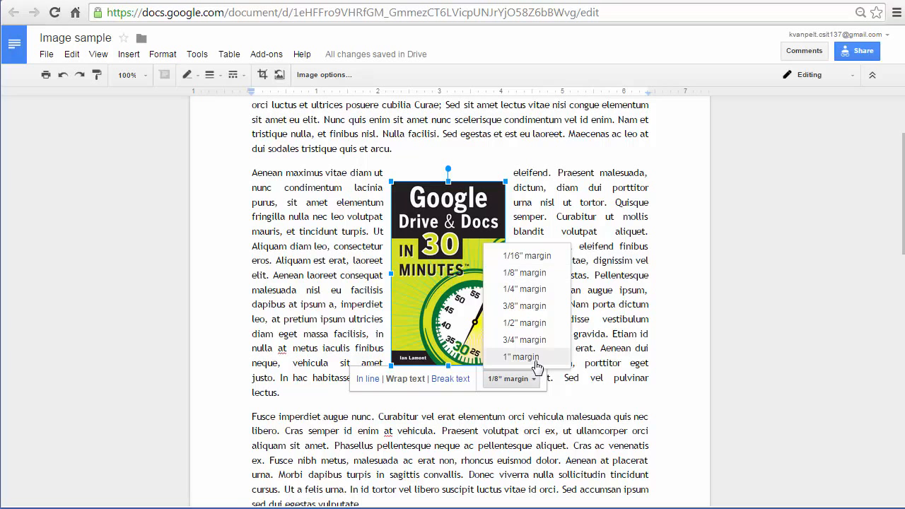
{"action": "left_click", "coordinate": [536, 357]}
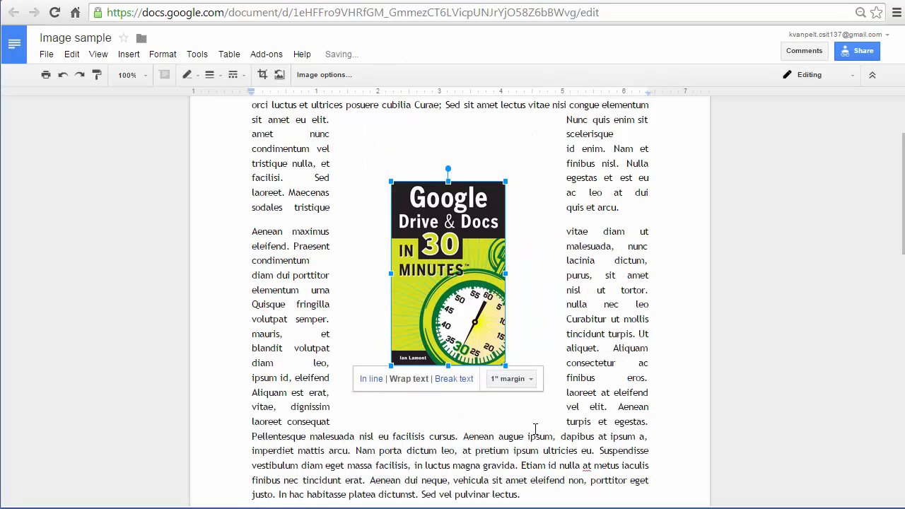
{"action": "left_click", "coordinate": [531, 380]}
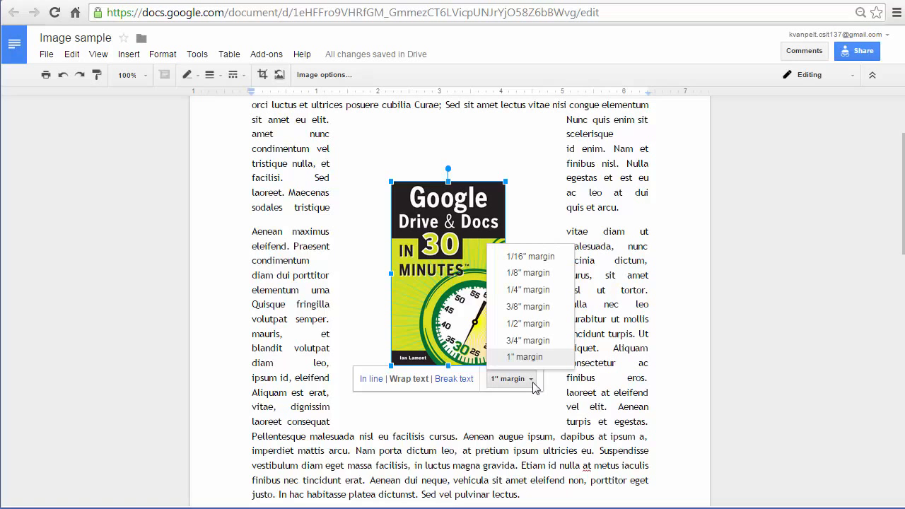
{"action": "left_click", "coordinate": [530, 290]}
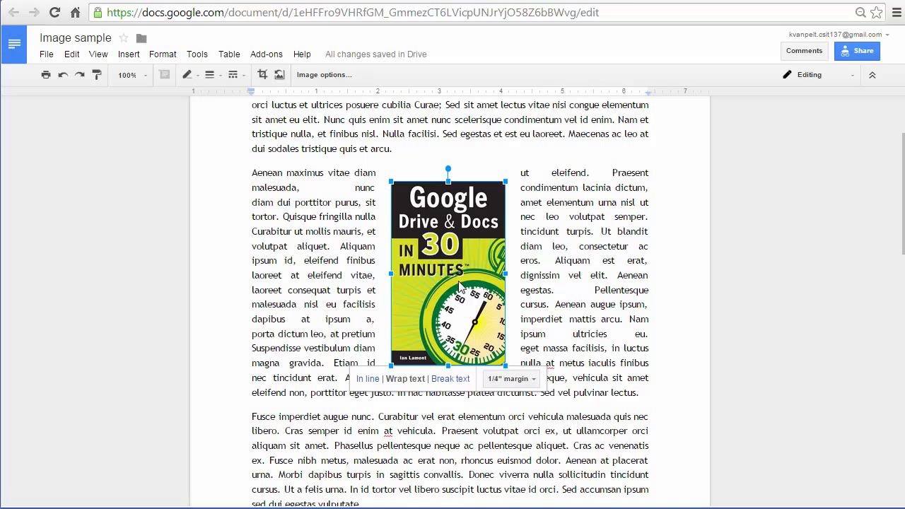
Move the image to the right page margin and crop away its lower part just below the word "MINUTES".
{"action": "left_click_drag", "start_coordinate": [459, 285], "coordinate": [599, 302]}
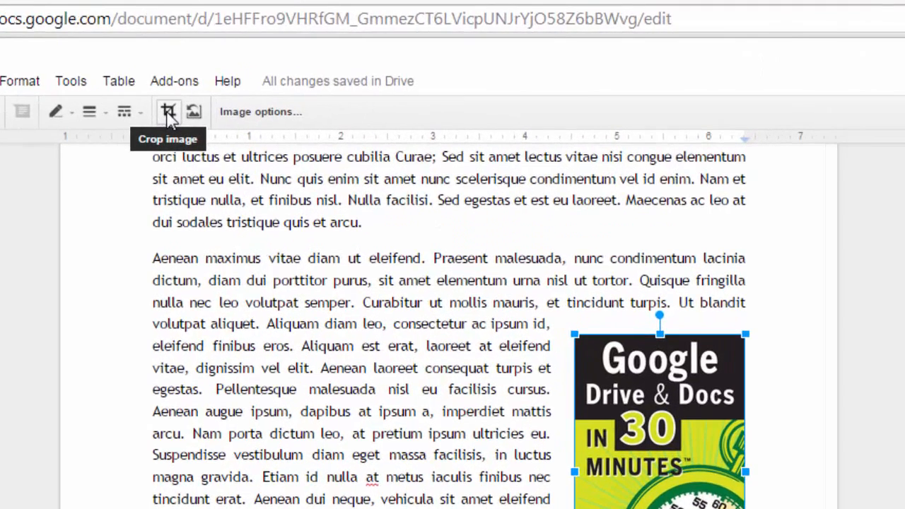
{"action": "left_click", "coordinate": [193, 104]}
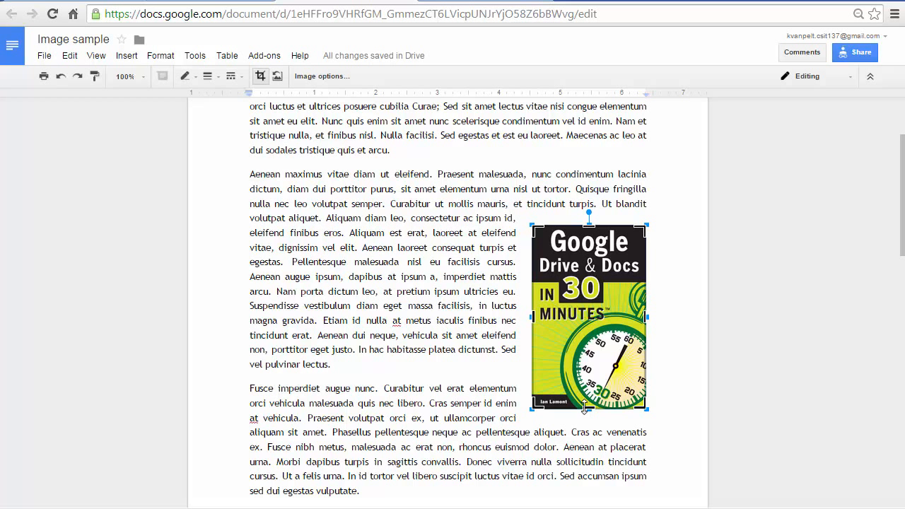
{"action": "left_click_drag", "start_coordinate": [590, 413], "coordinate": [593, 327]}
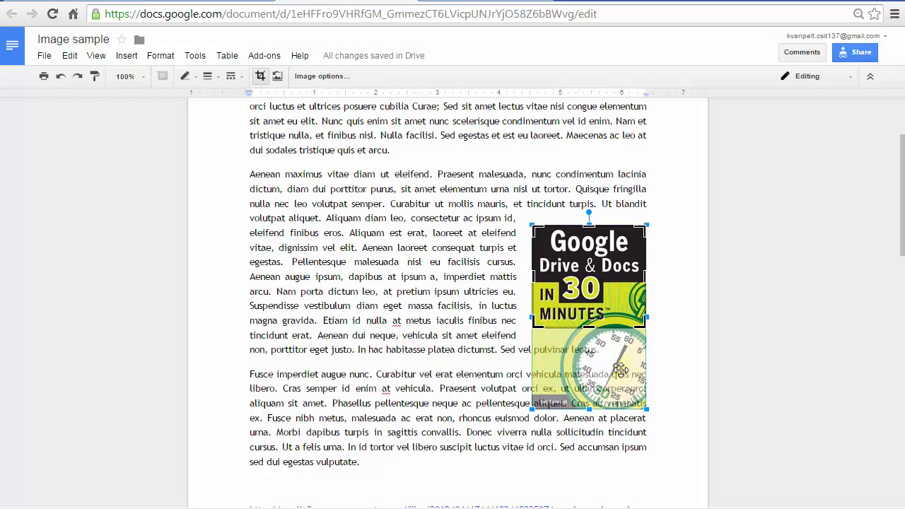
{"action": "key", "text": "Return"}
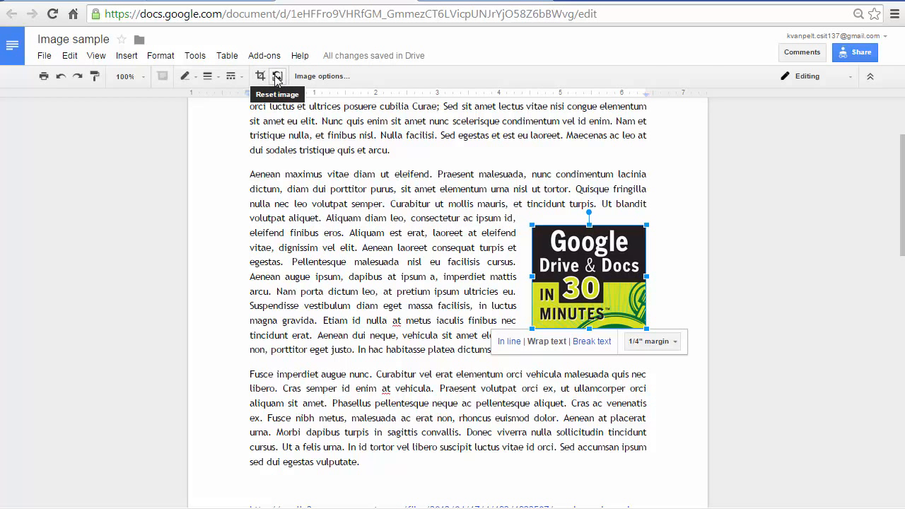
Recolor the cropped image with Sepia, replace that with Negative, and close the image options.
{"action": "left_click", "coordinate": [316, 78]}
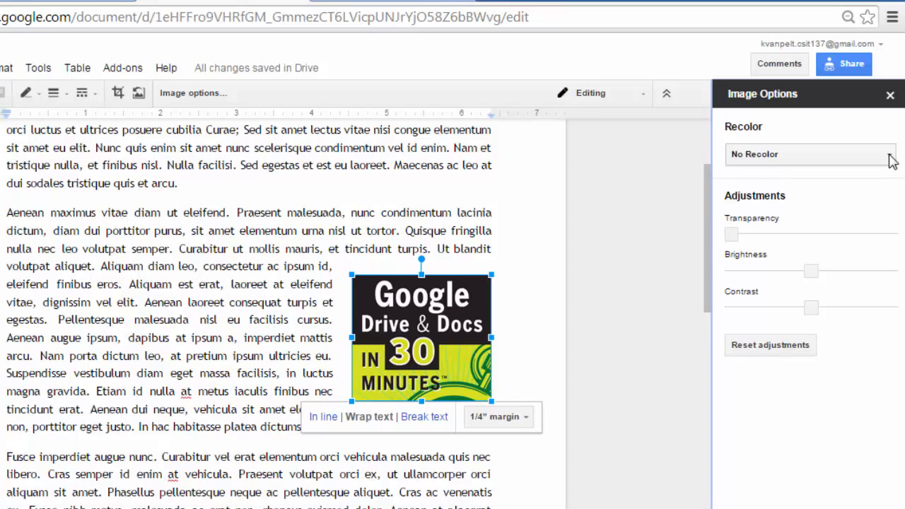
{"action": "left_click", "coordinate": [890, 160]}
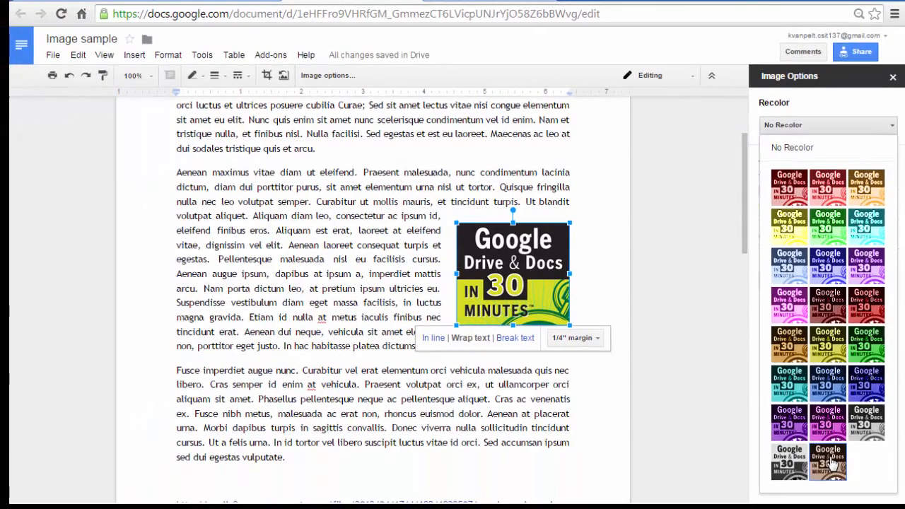
{"action": "left_click", "coordinate": [831, 463]}
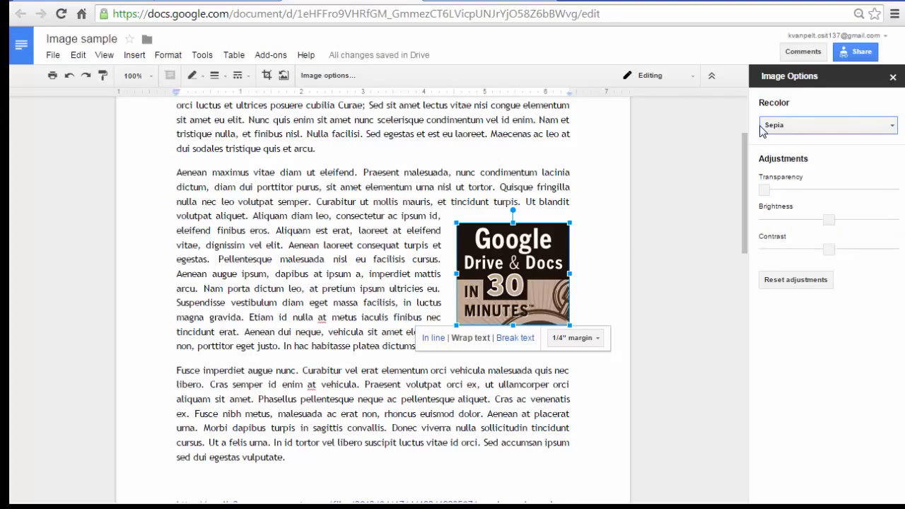
{"action": "left_click", "coordinate": [892, 128]}
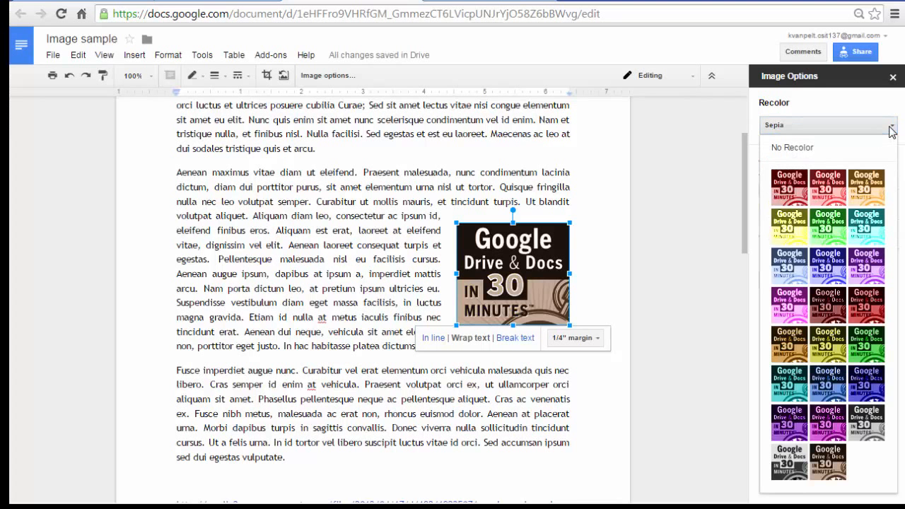
{"action": "left_click", "coordinate": [789, 467]}
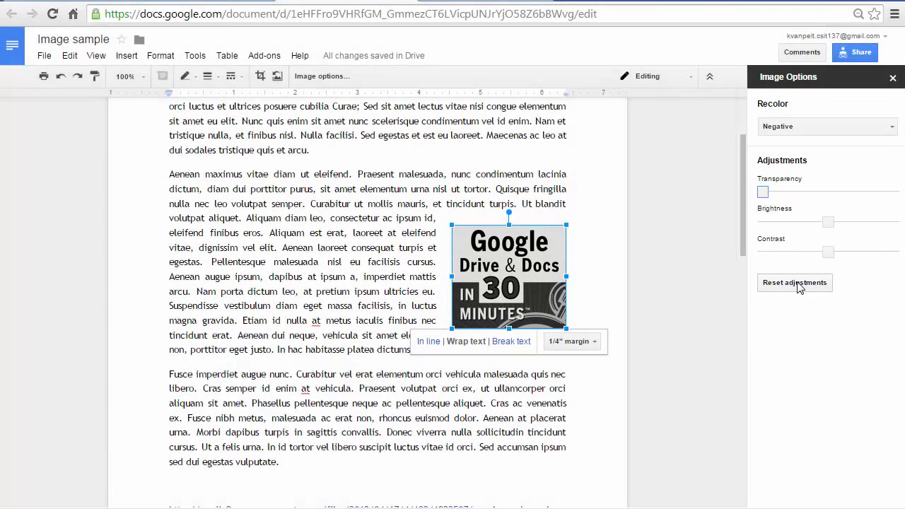
{"action": "left_click", "coordinate": [893, 79]}
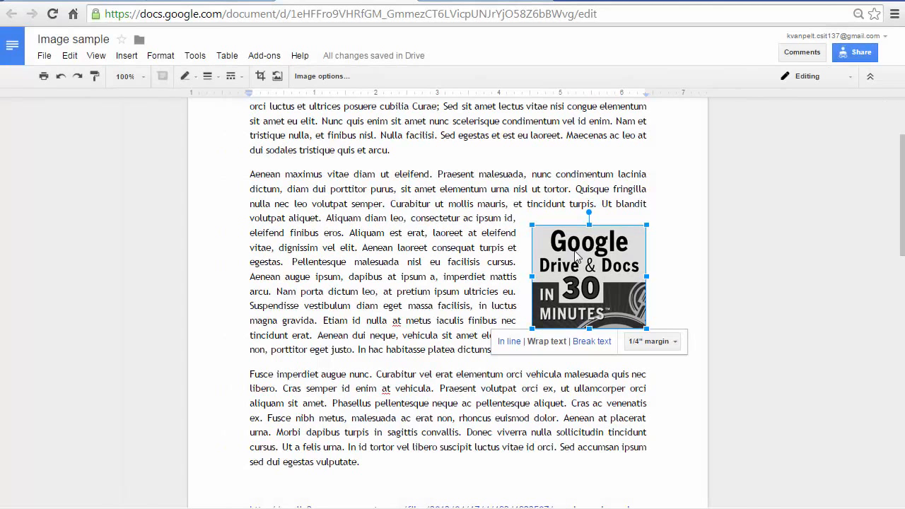
{"action": "left_click", "coordinate": [475, 260]}
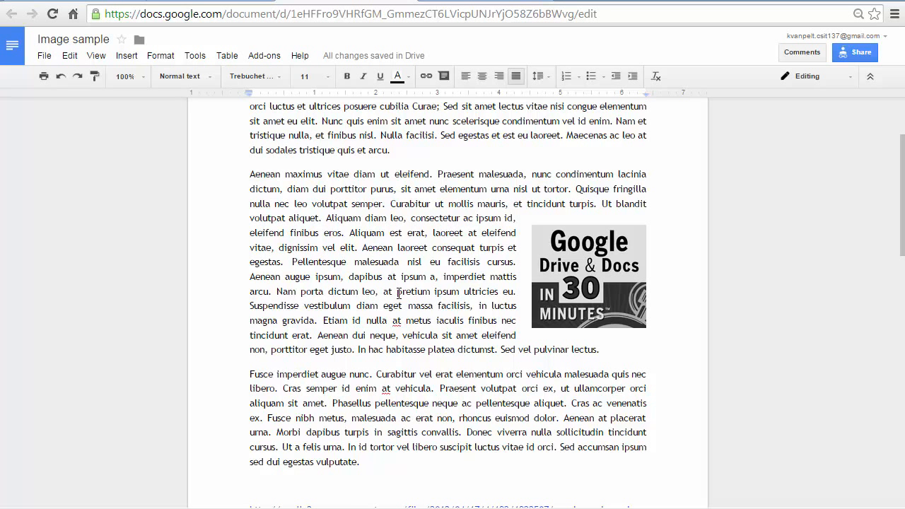
Start inserting an image by URL at the very beginning of the document.
{"action": "scroll", "coordinate": [399, 293], "scroll_direction": "up", "scroll_amount": 3}
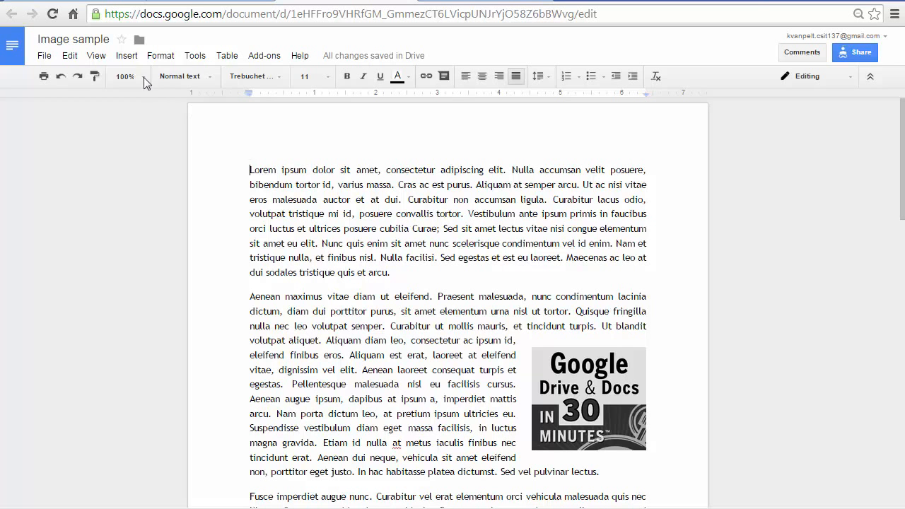
{"action": "left_click", "coordinate": [127, 57]}
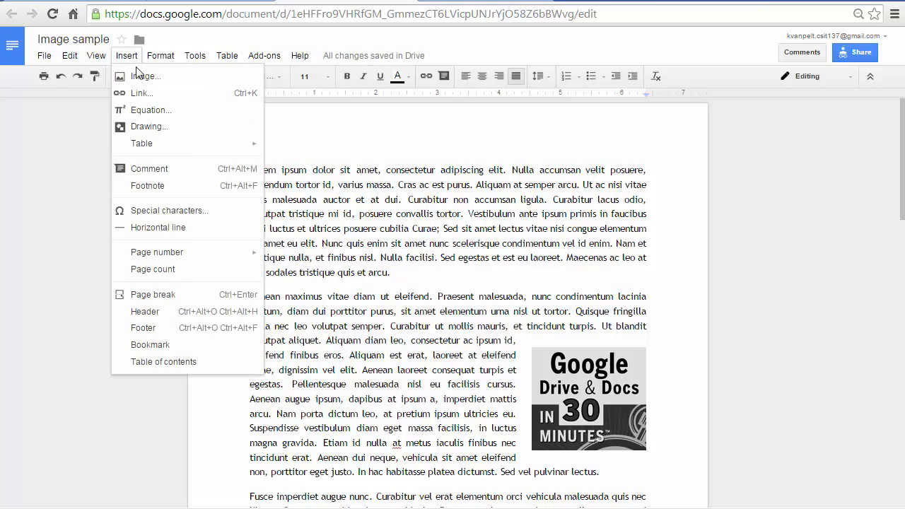
{"action": "left_click", "coordinate": [140, 76]}
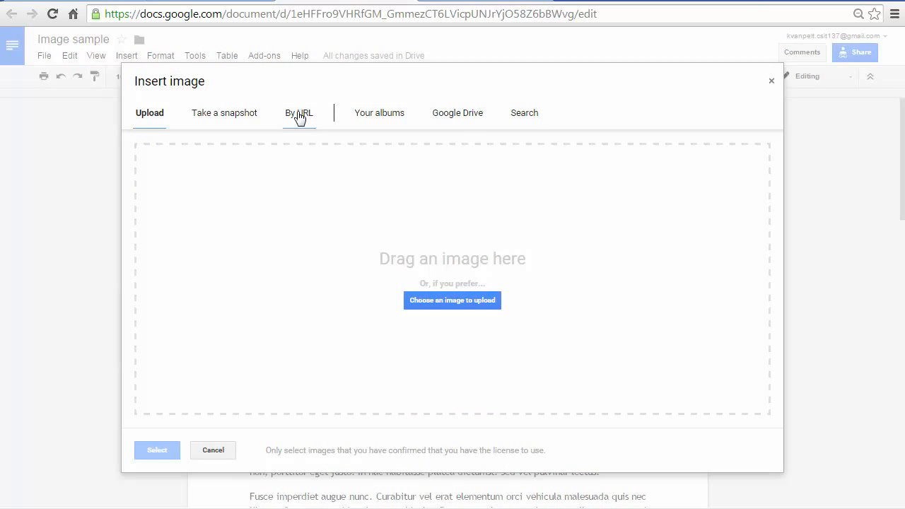
{"action": "left_click", "coordinate": [299, 115]}
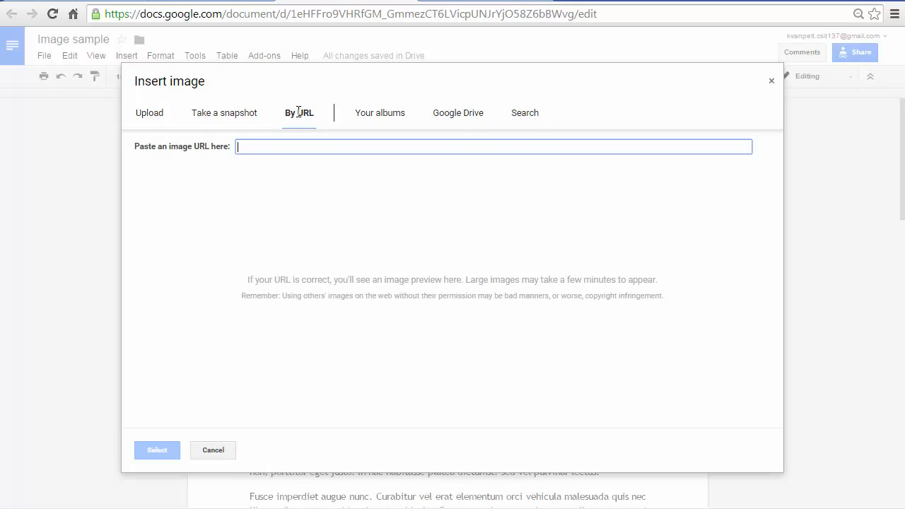
Switch to the browser tab showing the Google Docs logo and copy the image's full web address.
{"action": "left_click", "coordinate": [483, 1]}
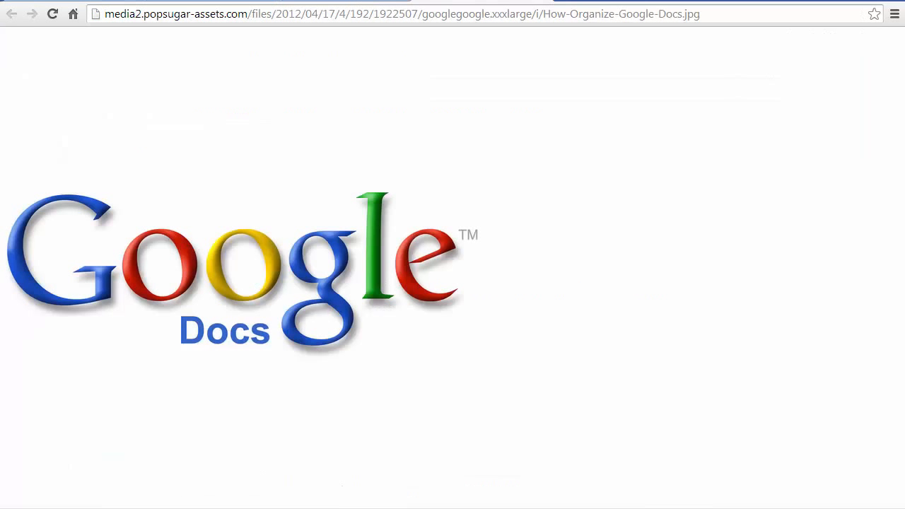
{"action": "left_click", "coordinate": [400, 12]}
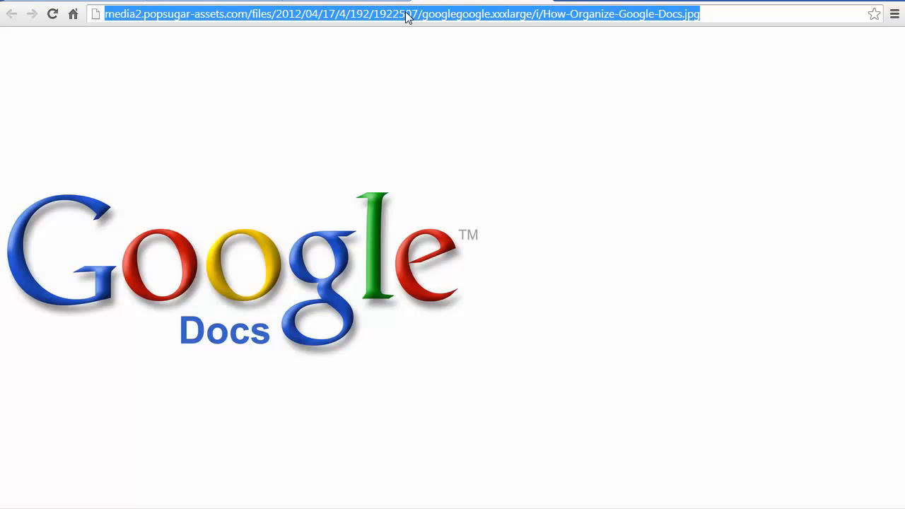
{"action": "right_click", "coordinate": [407, 14]}
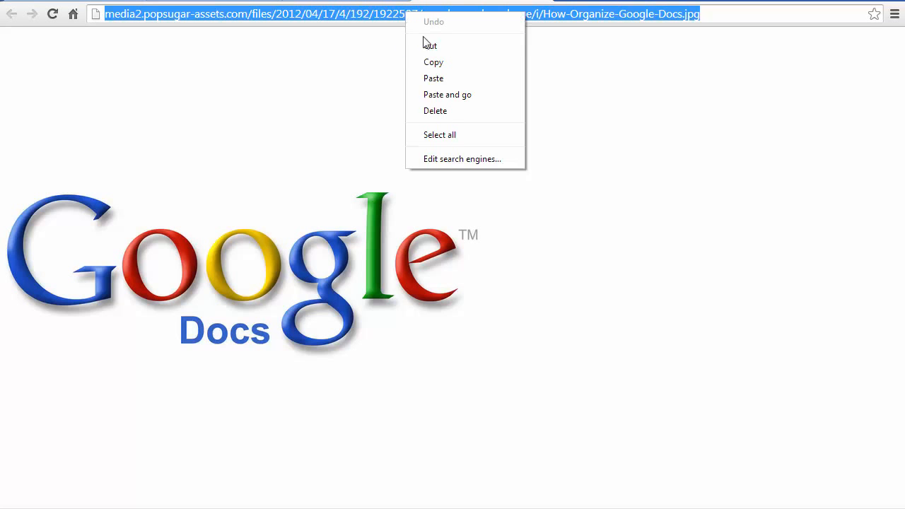
{"action": "left_click", "coordinate": [430, 62]}
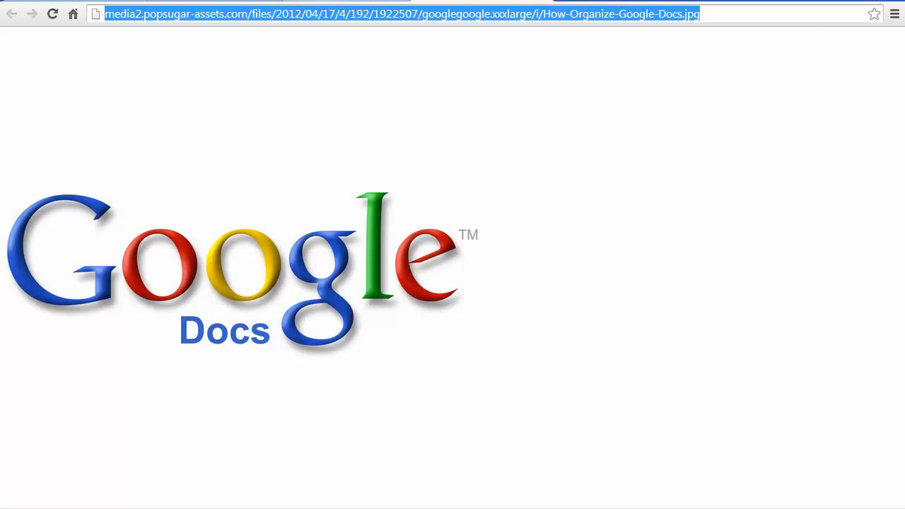
Return to the document's image insertion, paste the copied logo URL and insert the image.
{"action": "left_click", "coordinate": [388, 0]}
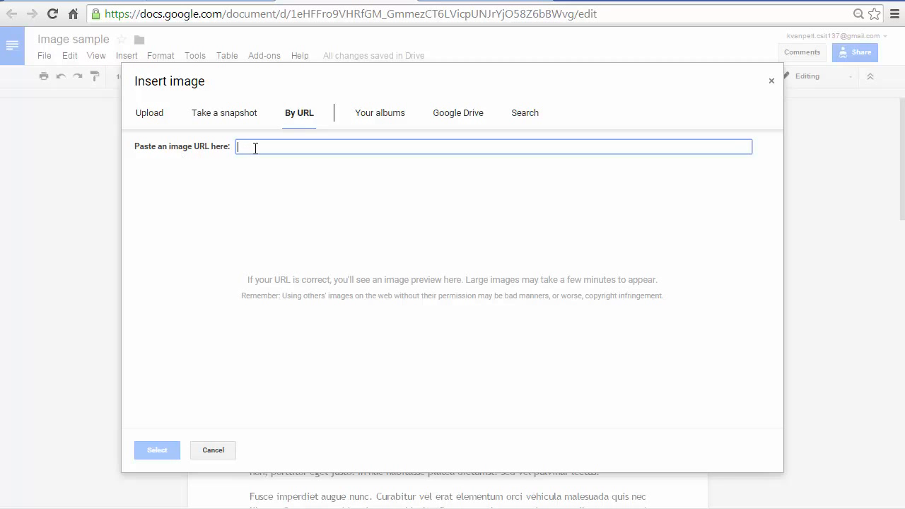
{"action": "key", "text": "ctrl+v"}
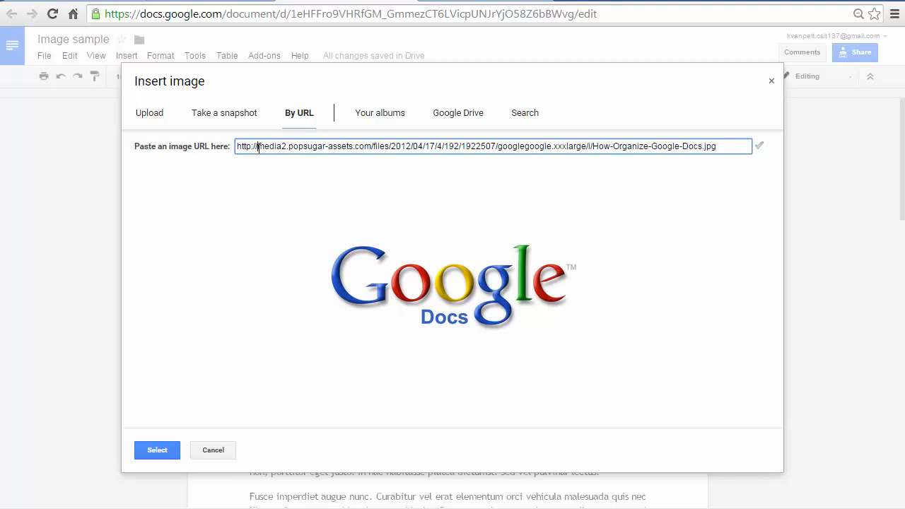
{"action": "right_click", "coordinate": [258, 147]}
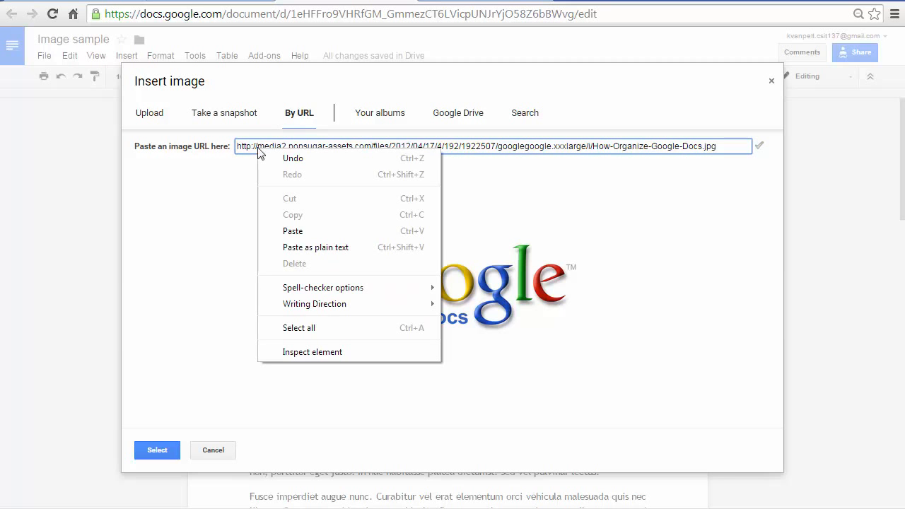
{"action": "left_click", "coordinate": [260, 145]}
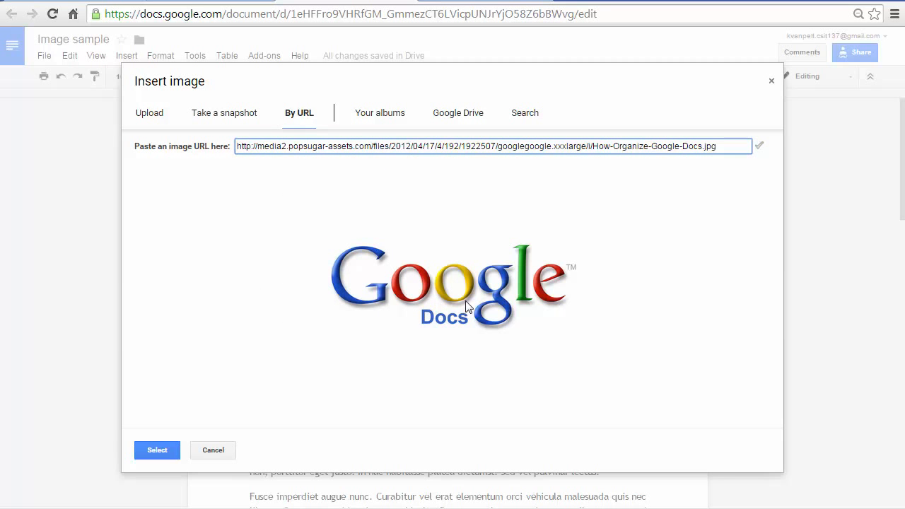
{"action": "left_click", "coordinate": [157, 450]}
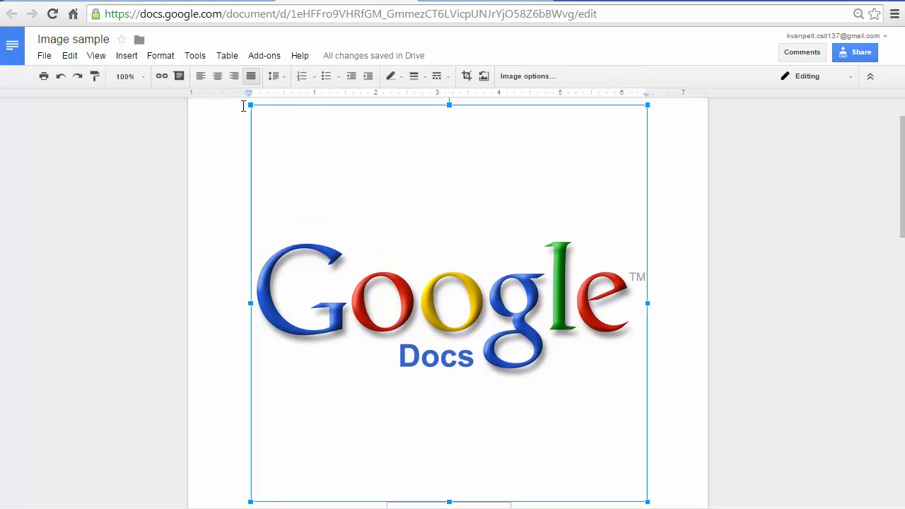
Resize the logo to about 3.3 inches wide by 2.5 inches high, trying an image reset and undoing it in between.
{"action": "left_click_drag", "start_coordinate": [252, 106], "coordinate": [428, 152]}
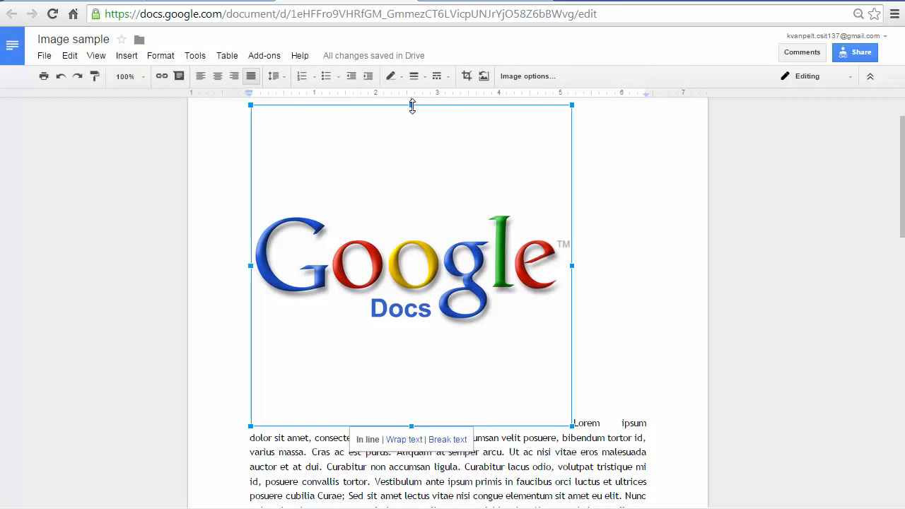
{"action": "left_click_drag", "start_coordinate": [412, 105], "coordinate": [424, 204]}
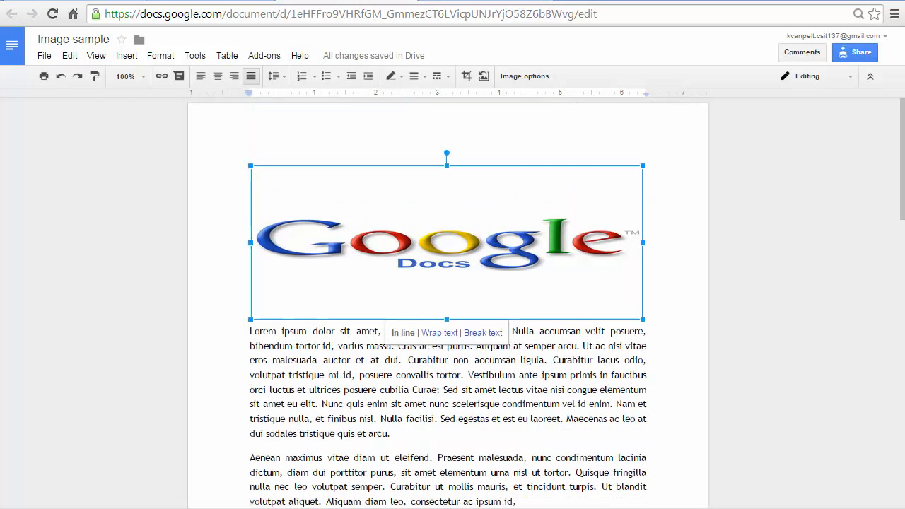
{"action": "left_click", "coordinate": [484, 78]}
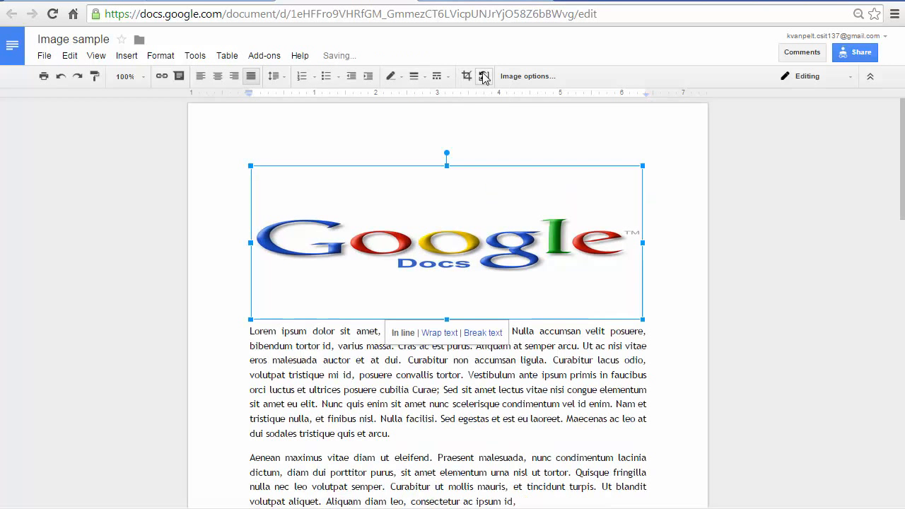
{"action": "left_click", "coordinate": [61, 76]}
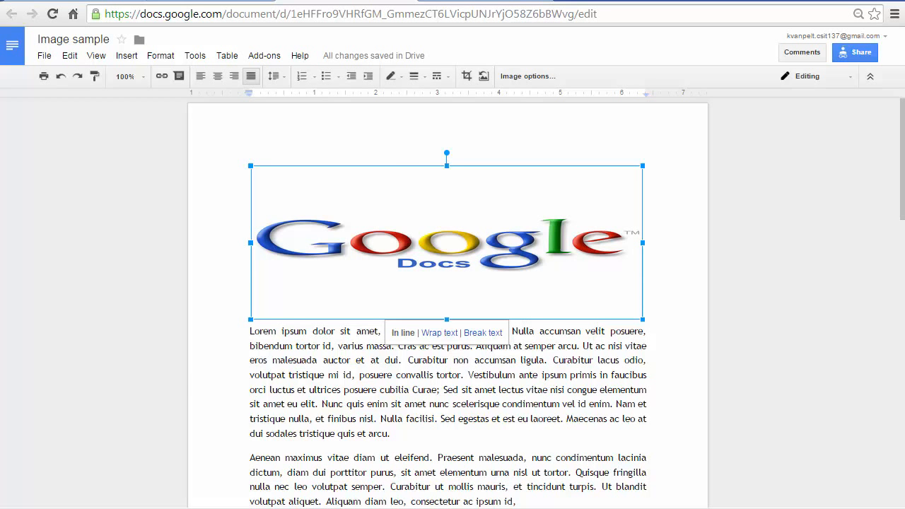
{"action": "left_click_drag", "start_coordinate": [251, 242], "coordinate": [378, 241]}
{"action": "left_click_drag", "start_coordinate": [517, 243], "coordinate": [457, 230]}
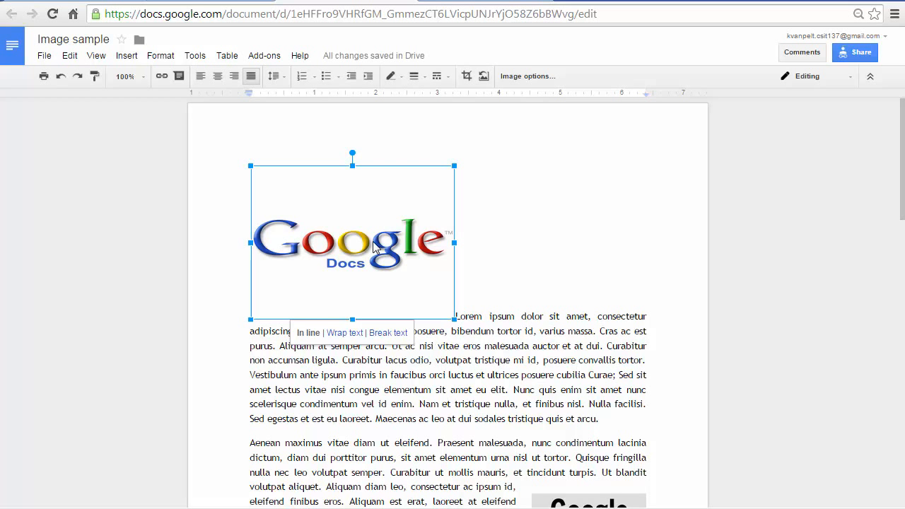
Set the logo to Break text centred above the first paragraph, and give it a 1pt border.
{"action": "left_click", "coordinate": [390, 336]}
{"action": "left_click_drag", "start_coordinate": [345, 233], "coordinate": [424, 246]}
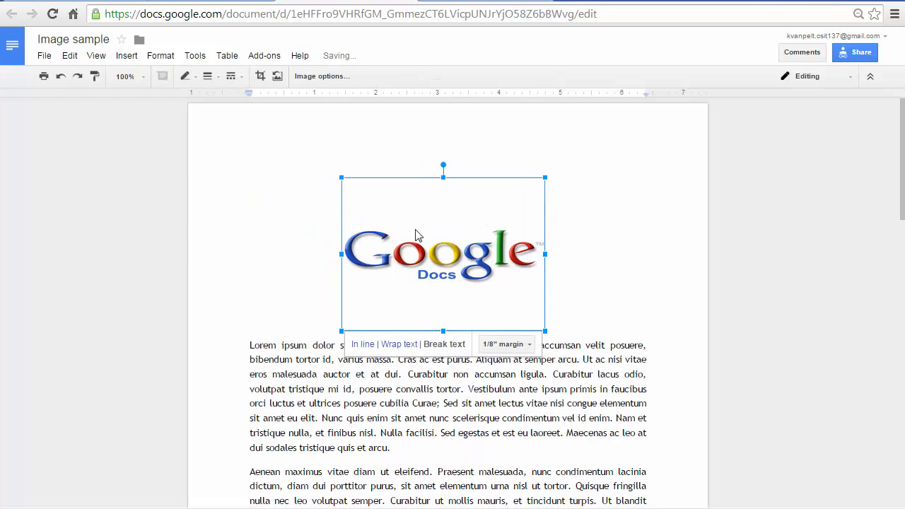
{"action": "left_click", "coordinate": [208, 78]}
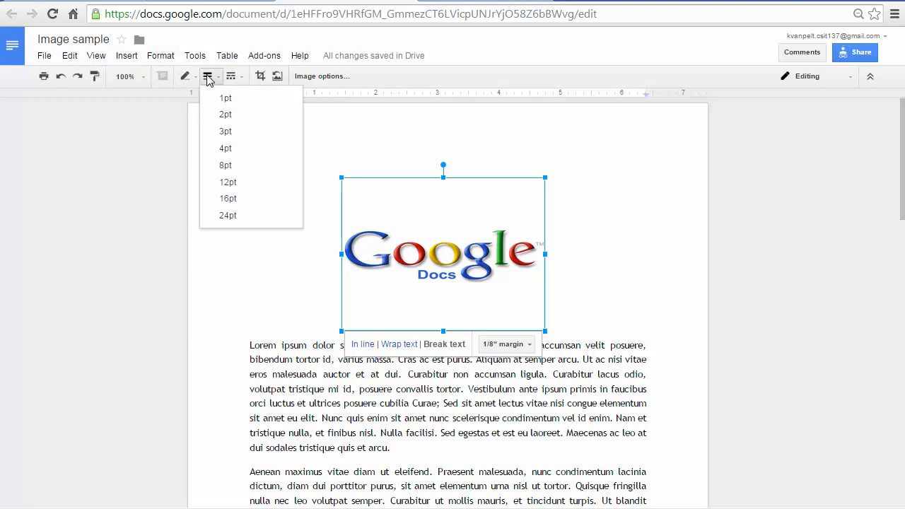
{"action": "left_click", "coordinate": [232, 100]}
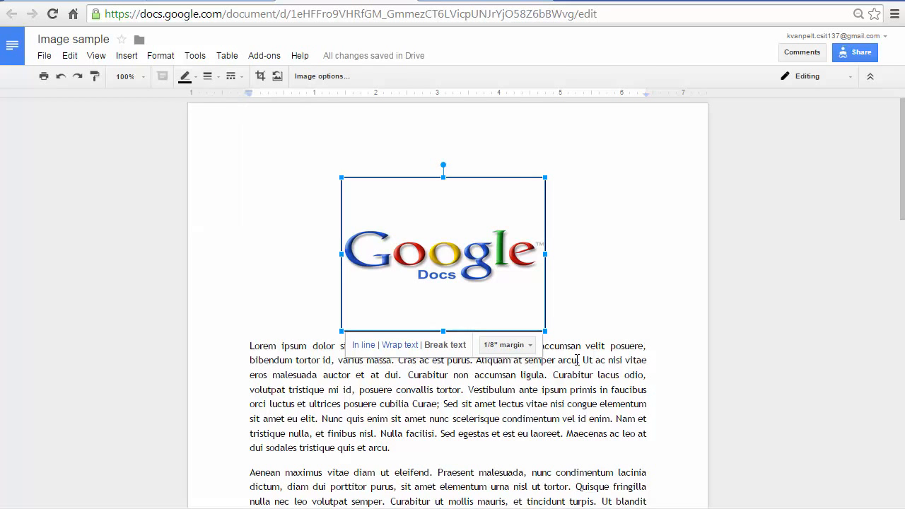
{"action": "left_click", "coordinate": [597, 347]}
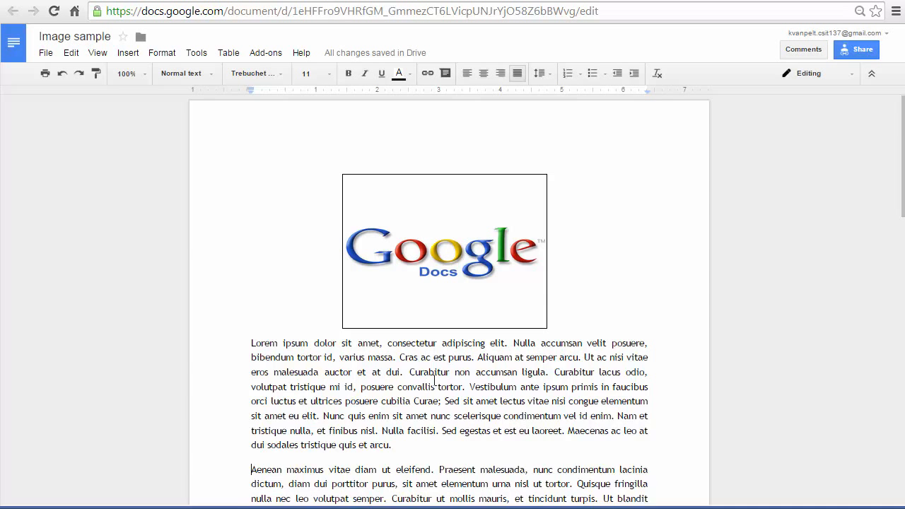
Insert Maps icon.PNG from the Google Drive folder Course files > Images at the start of the "Aenean maximus" paragraph.
{"action": "scroll", "coordinate": [434, 379], "scroll_direction": "down", "scroll_amount": 1}
{"action": "scroll", "coordinate": [434, 379], "scroll_direction": "down", "scroll_amount": 2}
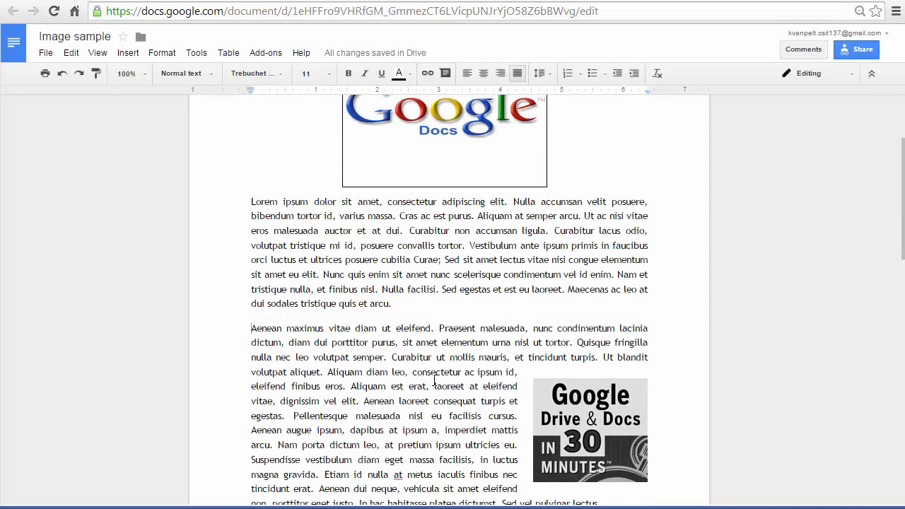
{"action": "scroll", "coordinate": [434, 380], "scroll_direction": "down", "scroll_amount": 1}
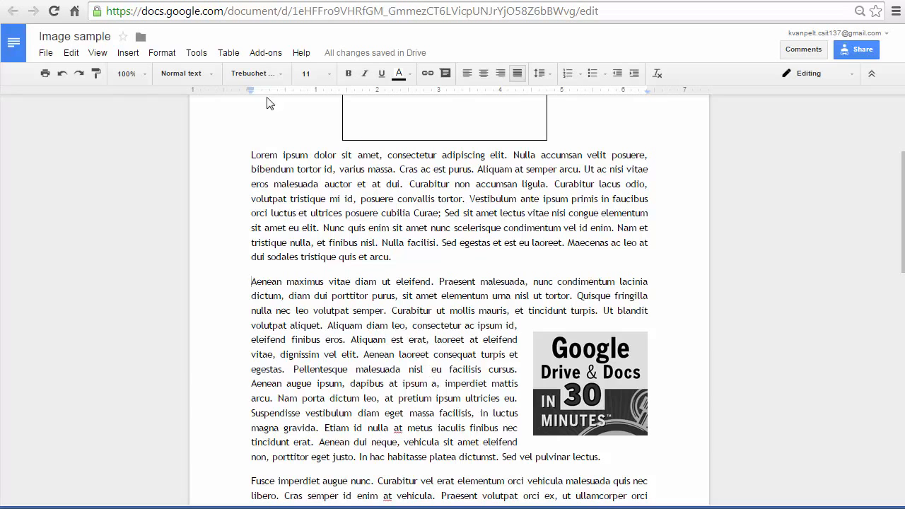
{"action": "left_click", "coordinate": [129, 54]}
{"action": "left_click", "coordinate": [130, 72]}
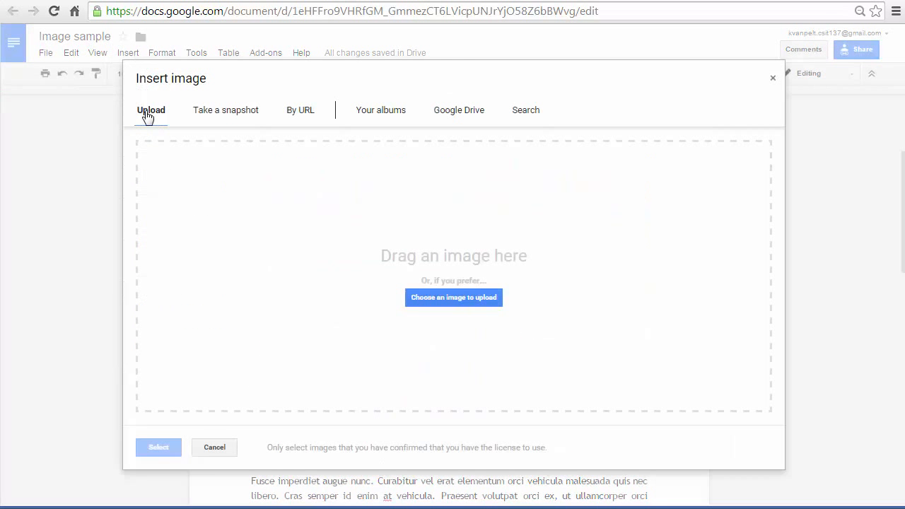
{"action": "left_click", "coordinate": [475, 114]}
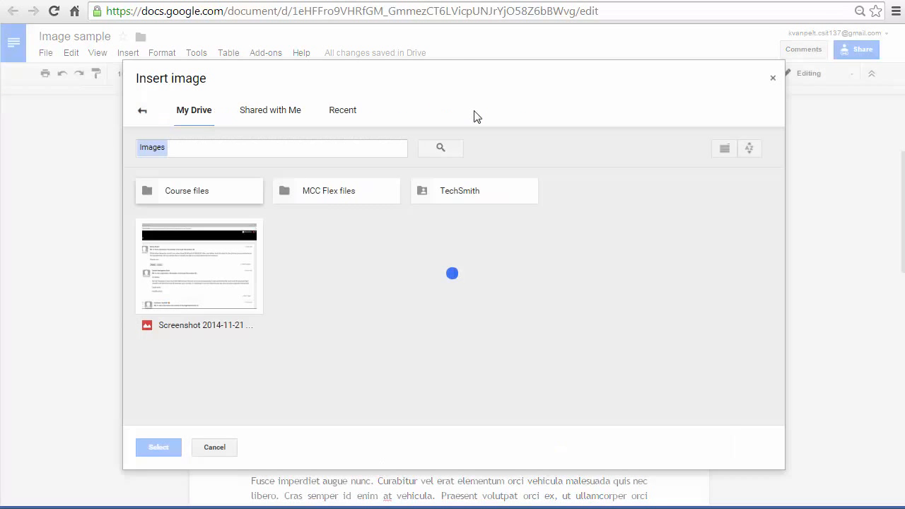
{"action": "double_click", "coordinate": [190, 197]}
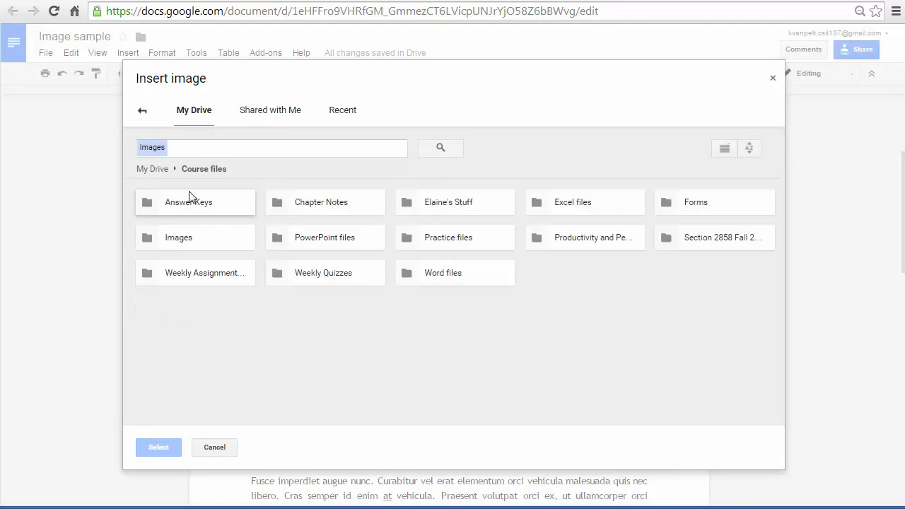
{"action": "double_click", "coordinate": [178, 237]}
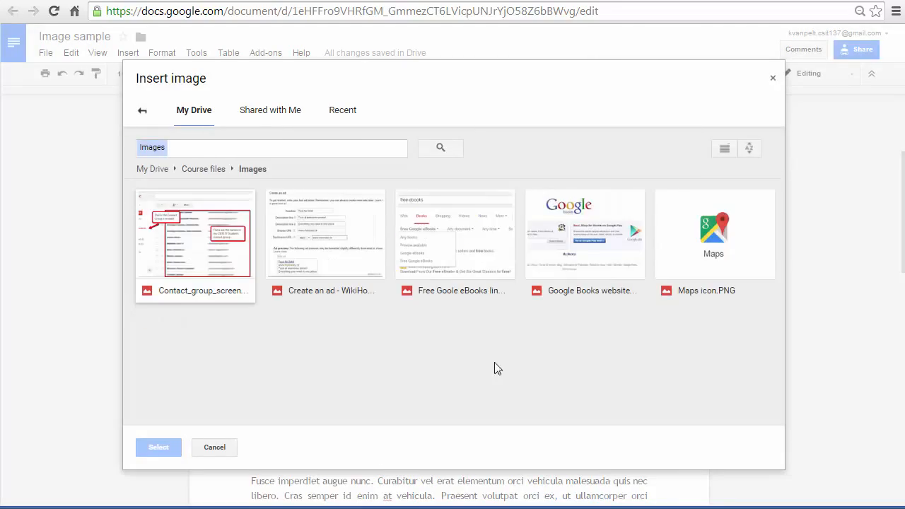
{"action": "double_click", "coordinate": [711, 231]}
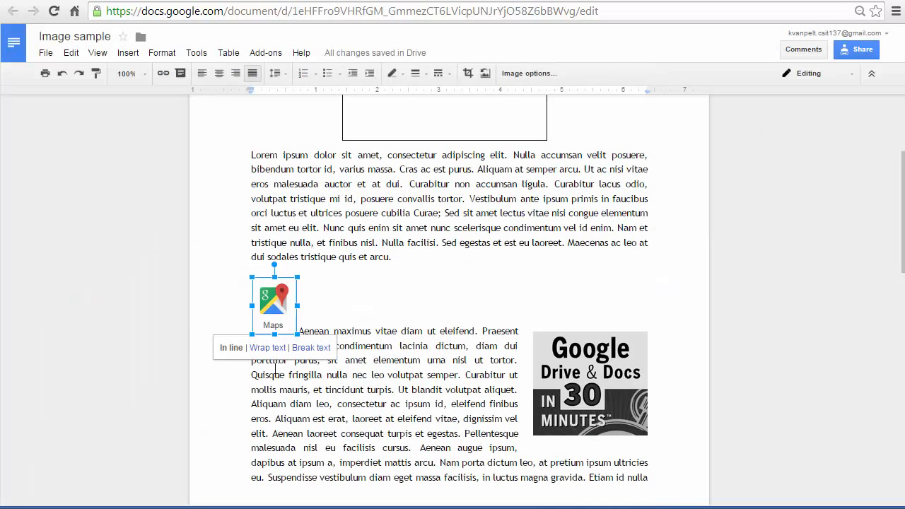
Add a 1pt border around the Maps icon and deselect it.
{"action": "left_click", "coordinate": [373, 331]}
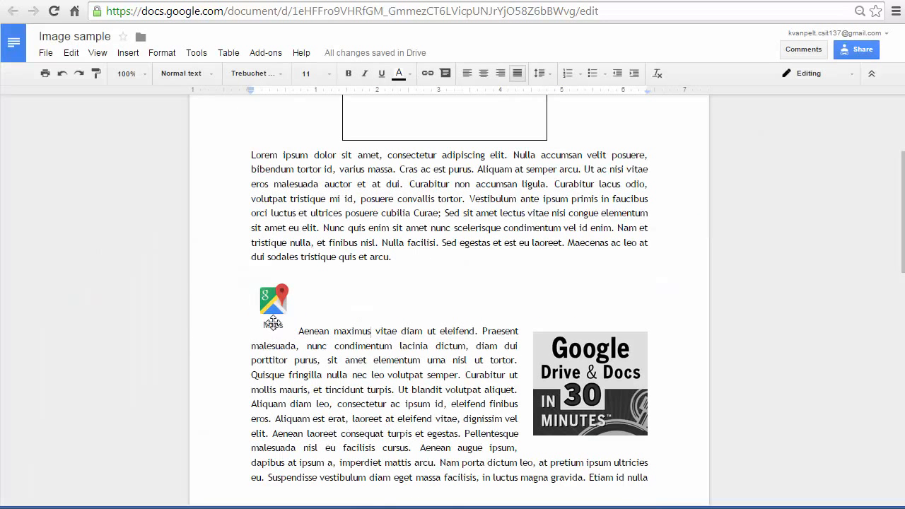
{"action": "left_click", "coordinate": [278, 312]}
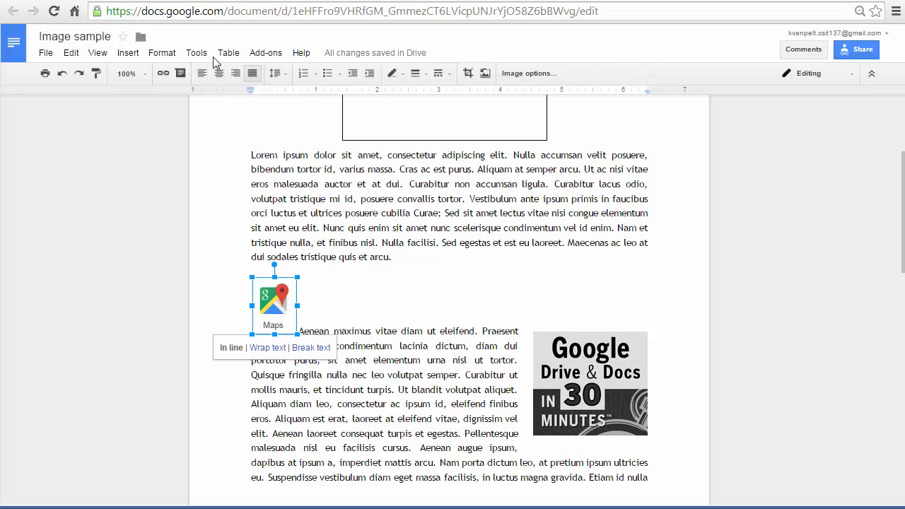
{"action": "left_click", "coordinate": [417, 73]}
{"action": "left_click", "coordinate": [433, 97]}
{"action": "left_click", "coordinate": [441, 347]}
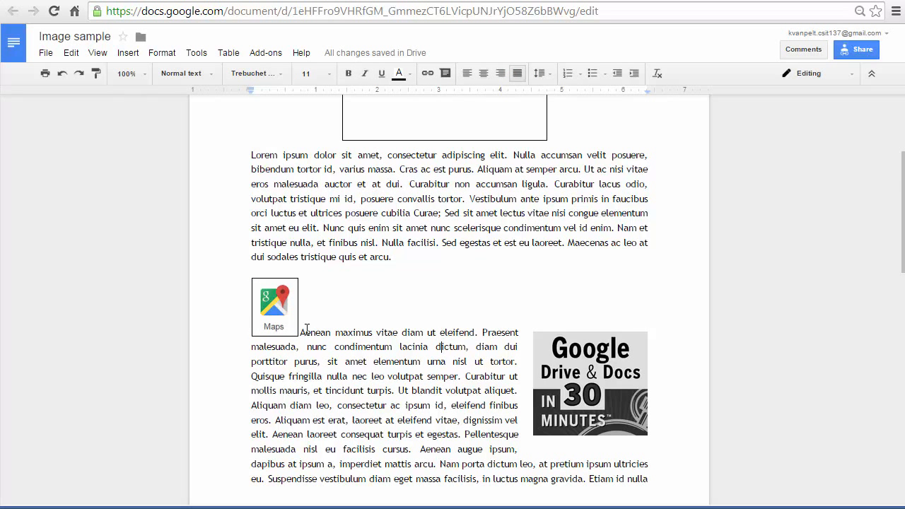
Select the book cover, the Maps icon and the logo in turn to review each image's text-wrapping setting.
{"action": "left_click", "coordinate": [574, 383]}
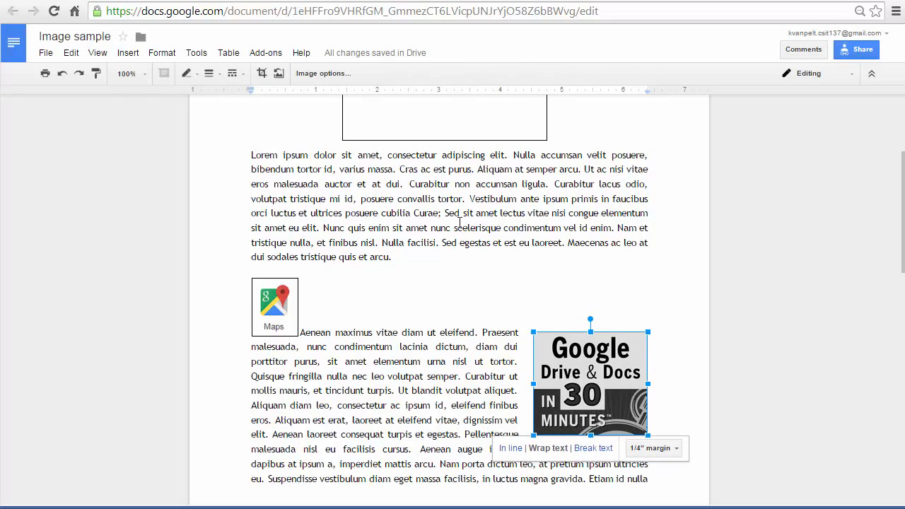
{"action": "left_click", "coordinate": [276, 304]}
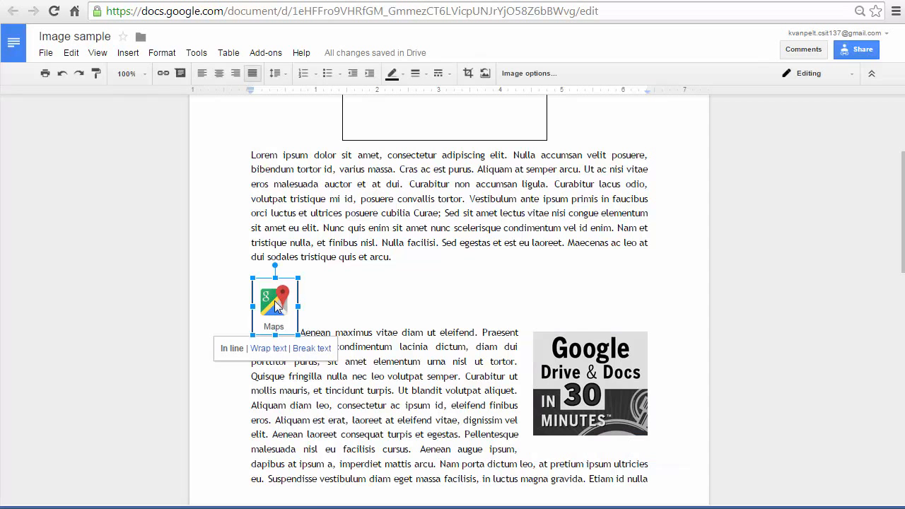
{"action": "left_click", "coordinate": [474, 194]}
{"action": "scroll", "coordinate": [473, 192], "scroll_direction": "up", "scroll_amount": 1}
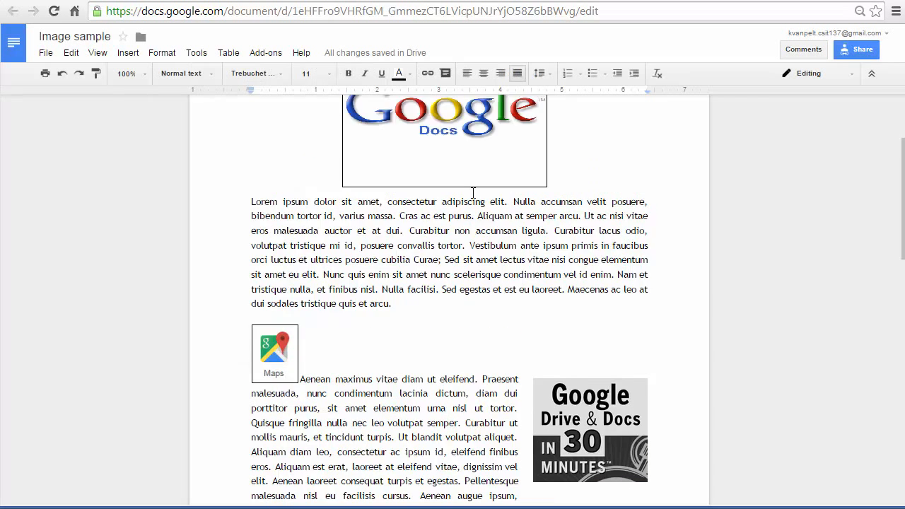
{"action": "scroll", "coordinate": [473, 193], "scroll_direction": "up", "scroll_amount": 3}
{"action": "left_click", "coordinate": [456, 226]}
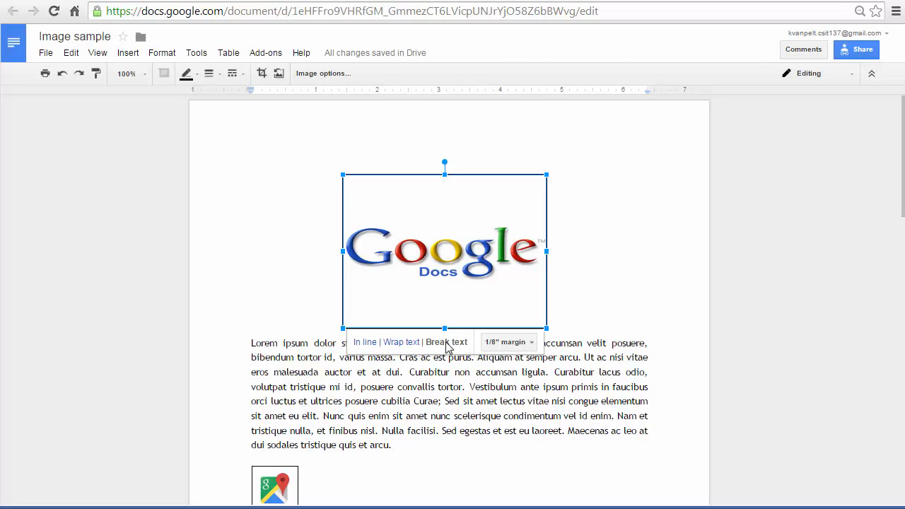
{"action": "left_click", "coordinate": [567, 342]}
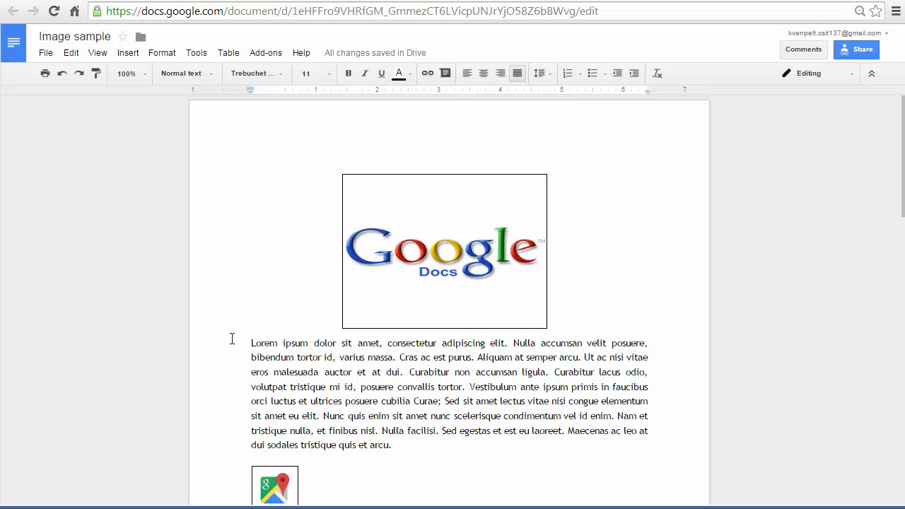